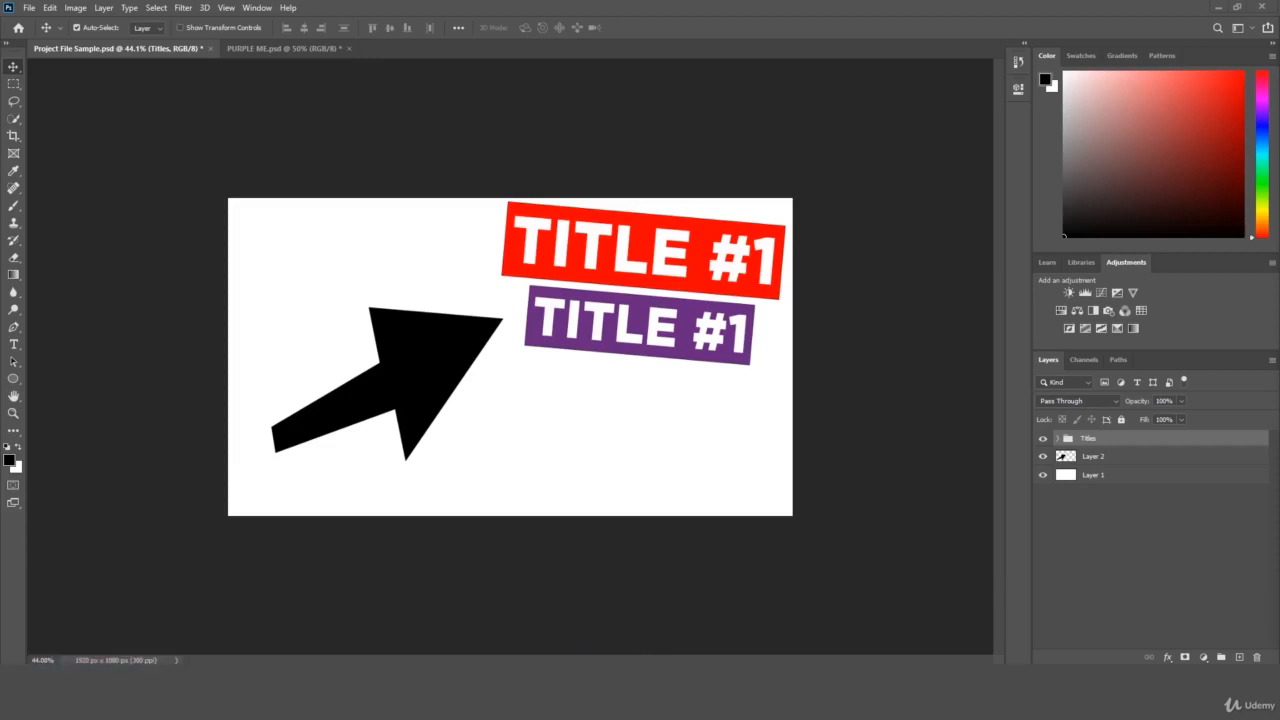
Select the purple title's text layer on the canvas and zoom the document view in and out.
drag(722, 352, 755, 340)
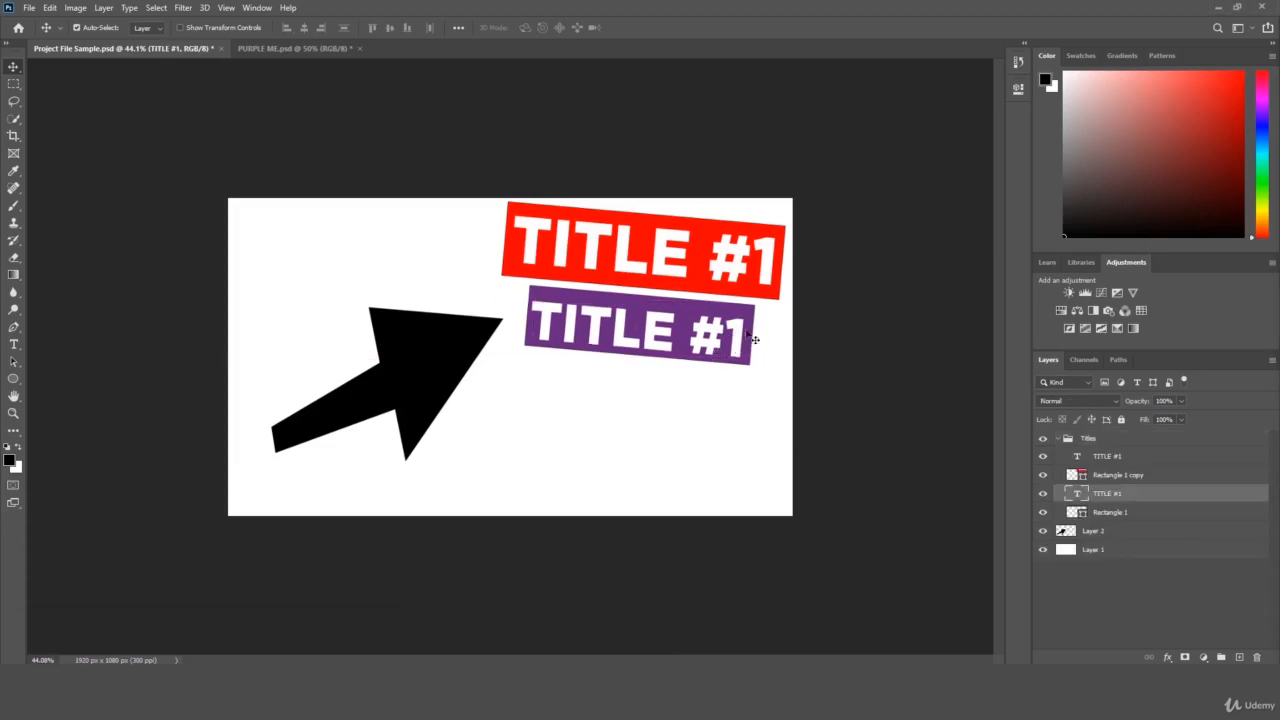
key(ctrl)
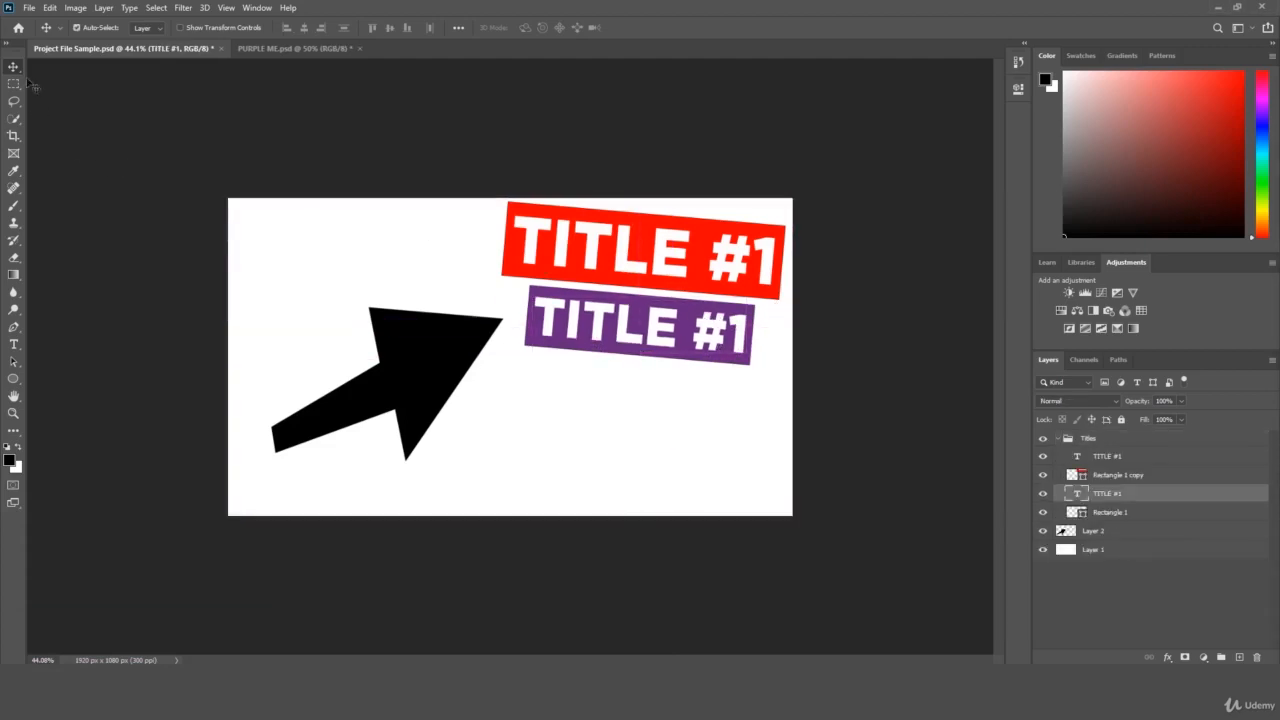
click(13, 414)
drag(179, 345, 185, 341)
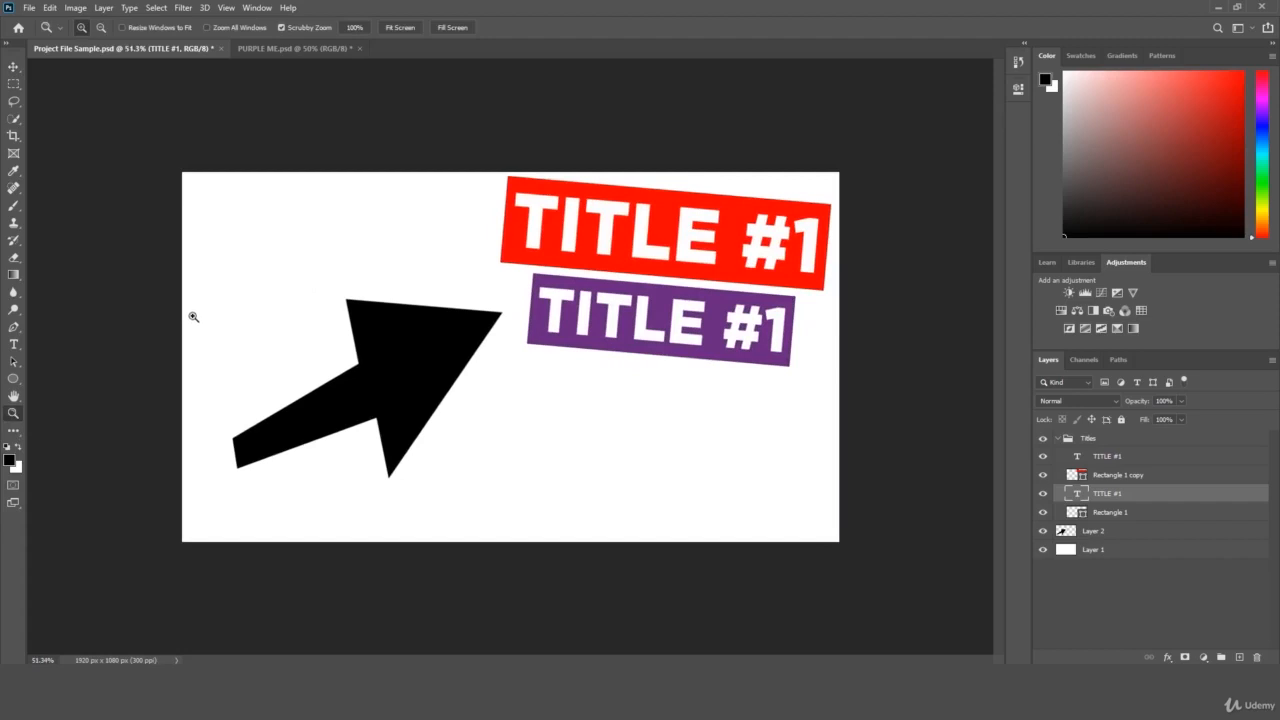
drag(288, 292, 276, 297)
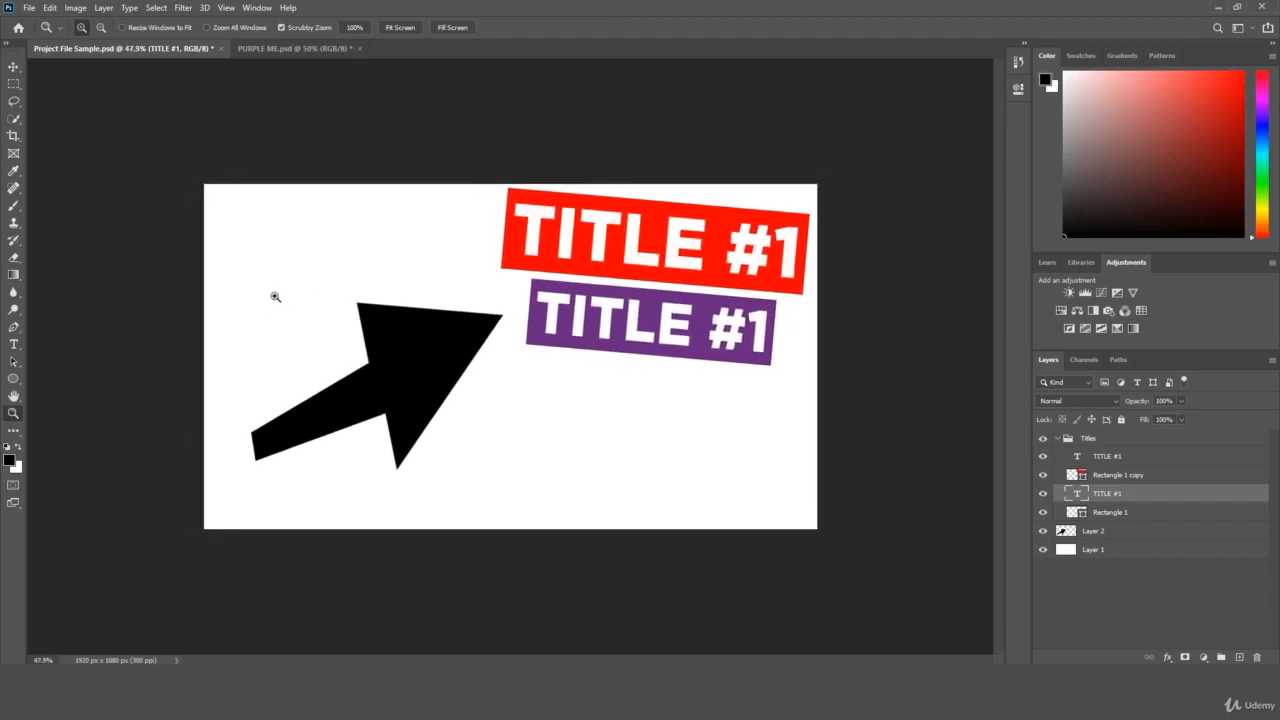
Collapse and expand the Titles layer group to inspect its contents.
click(1067, 439)
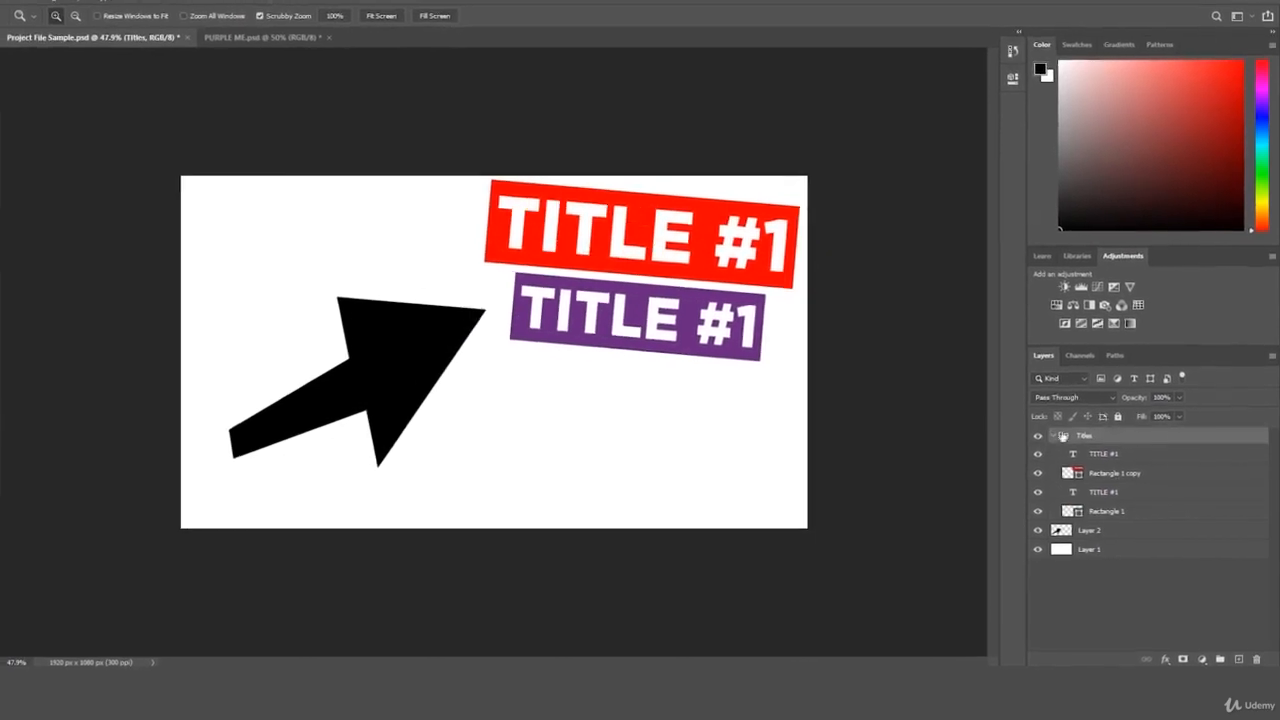
click(1058, 439)
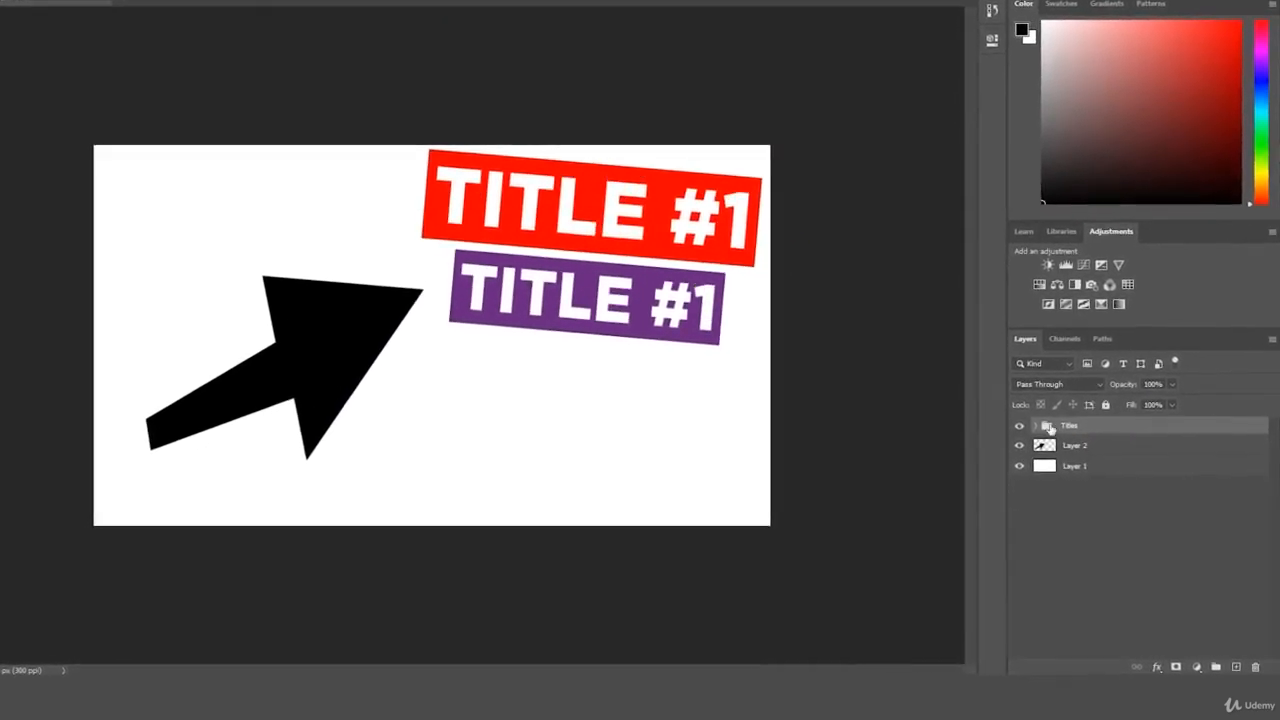
click(1045, 432)
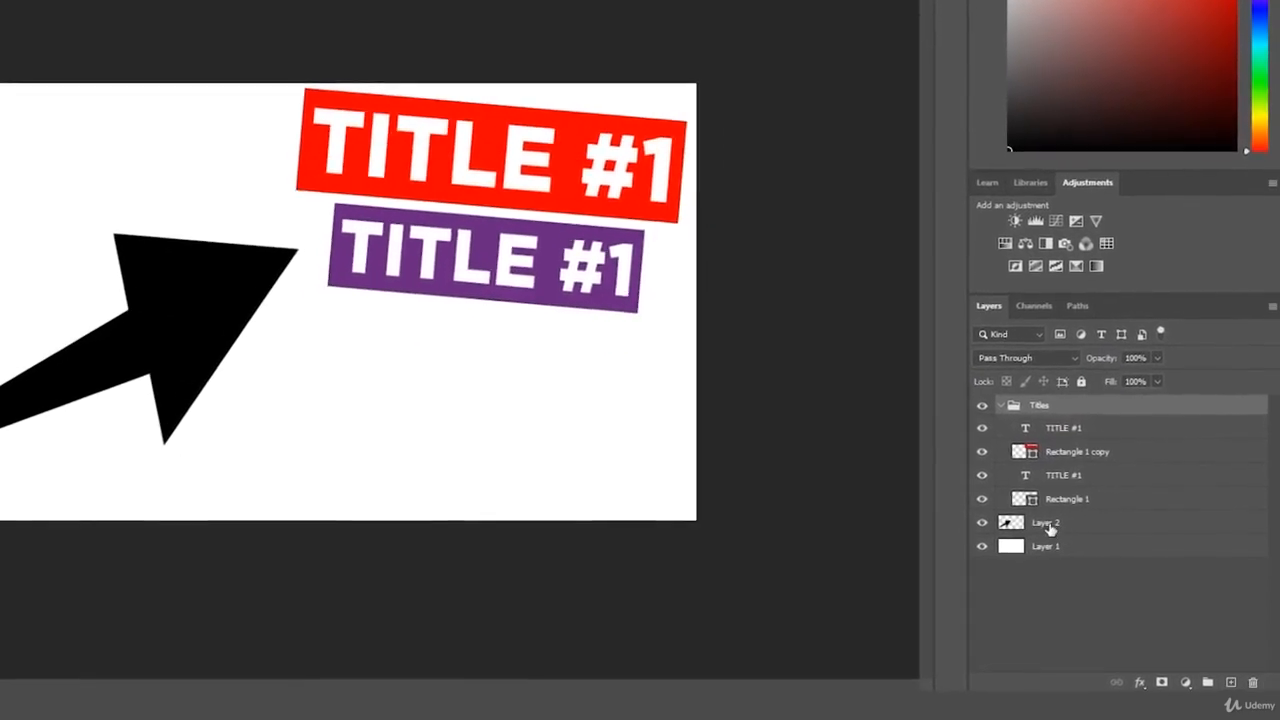
Toggle the visibility of Layer 2 and Layer 1 off and back on, selecting each layer.
click(1050, 526)
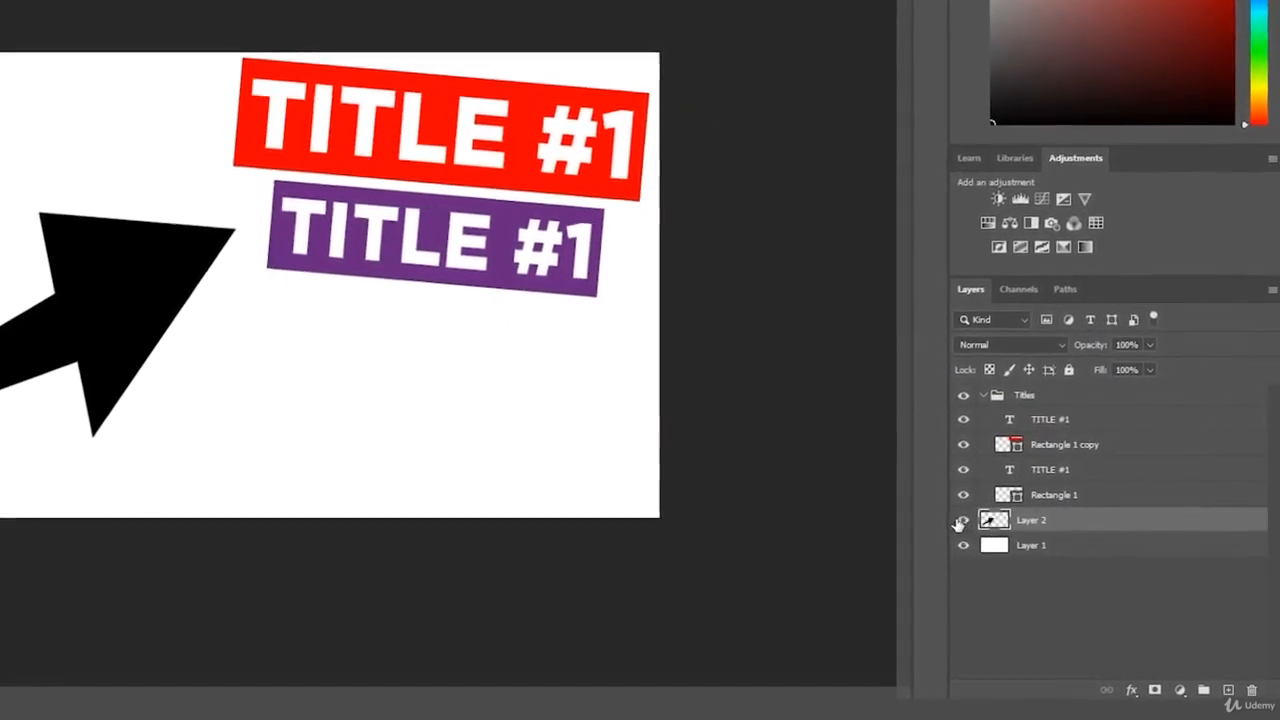
click(973, 522)
click(954, 521)
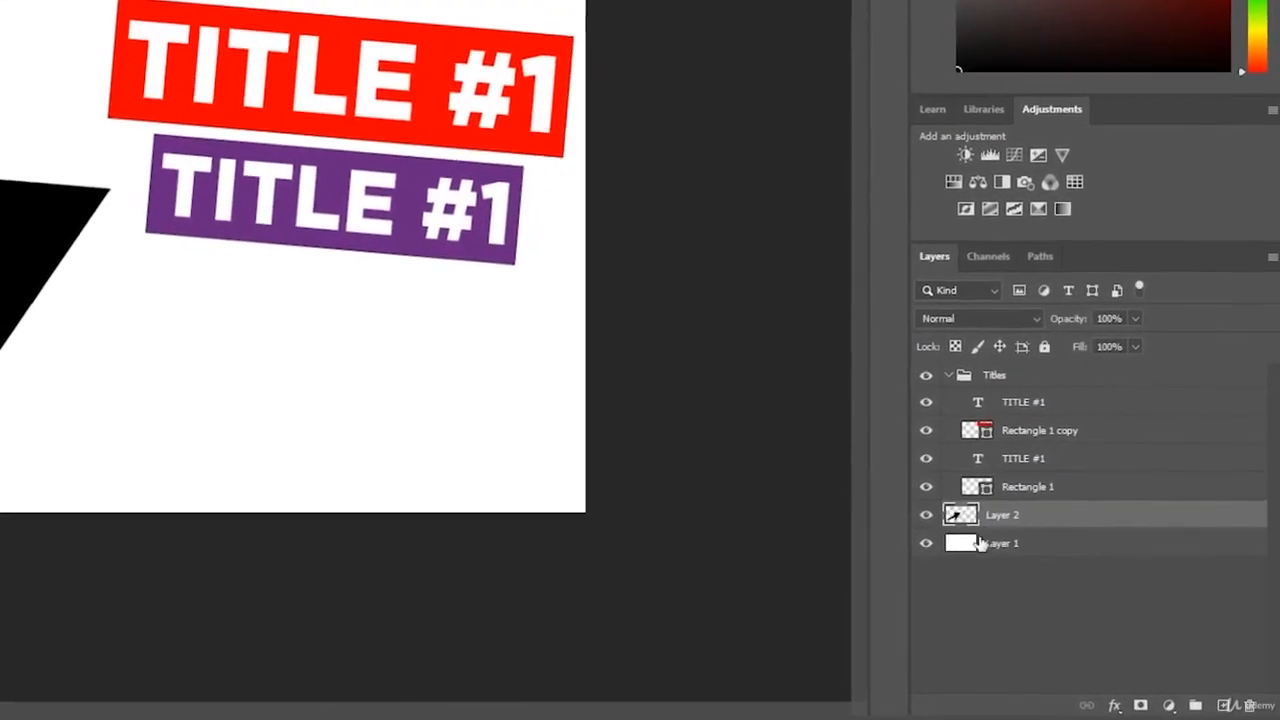
click(970, 549)
click(917, 542)
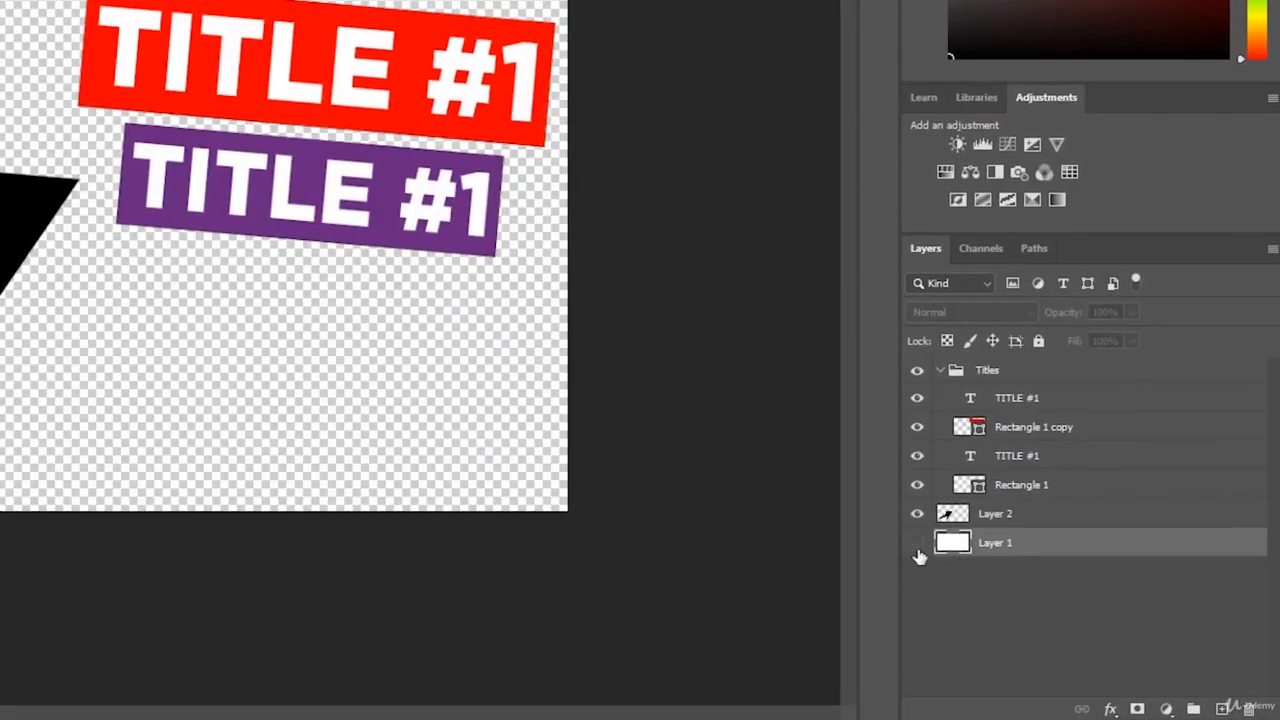
click(917, 542)
click(917, 542)
click(917, 542)
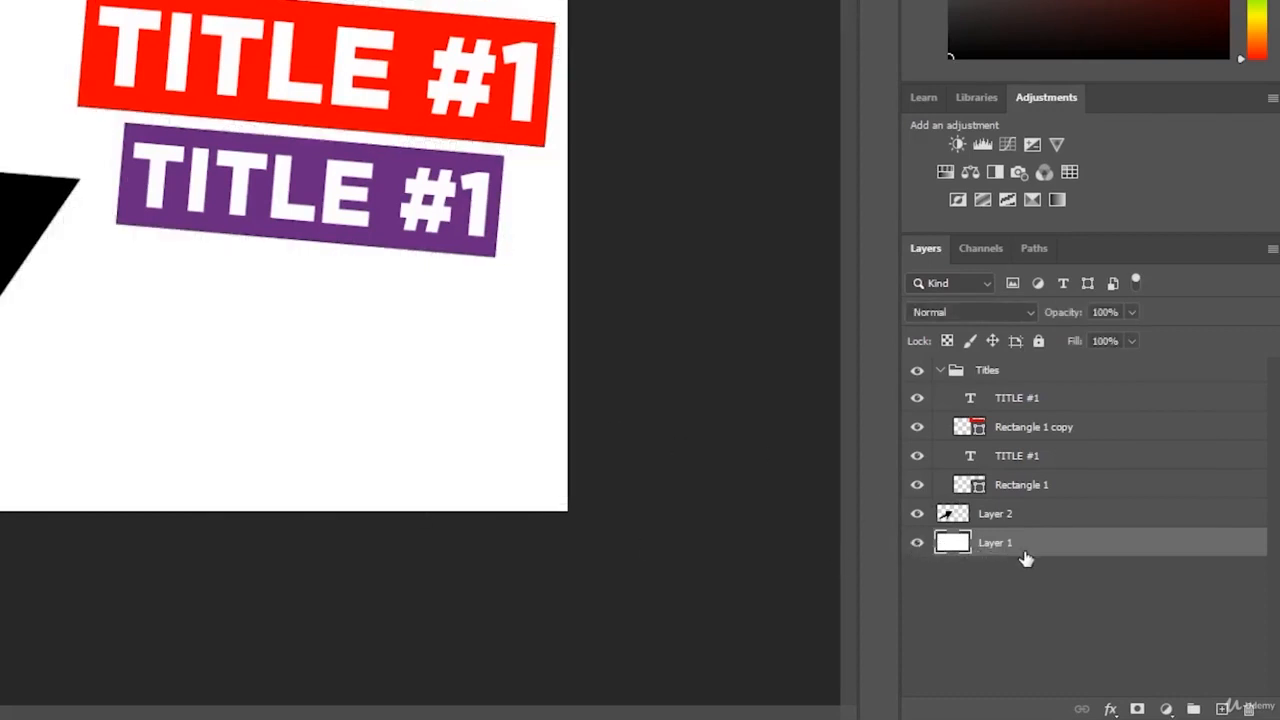
click(1017, 514)
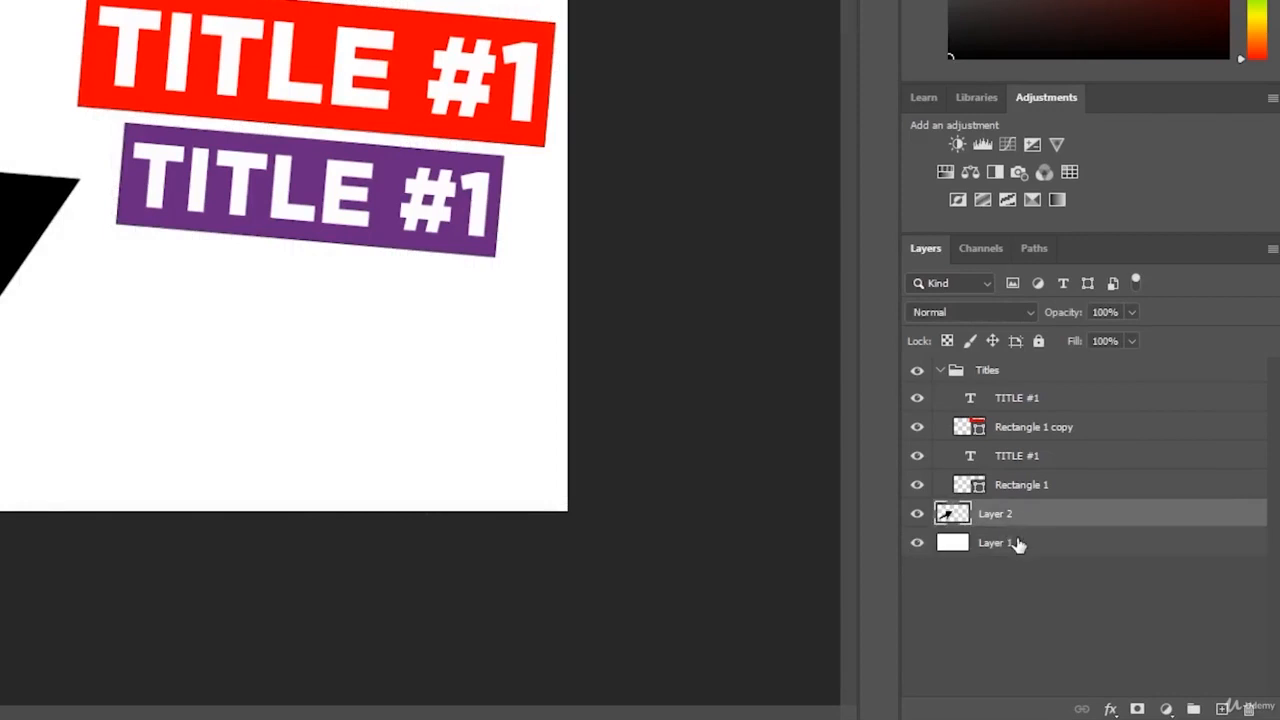
click(1063, 547)
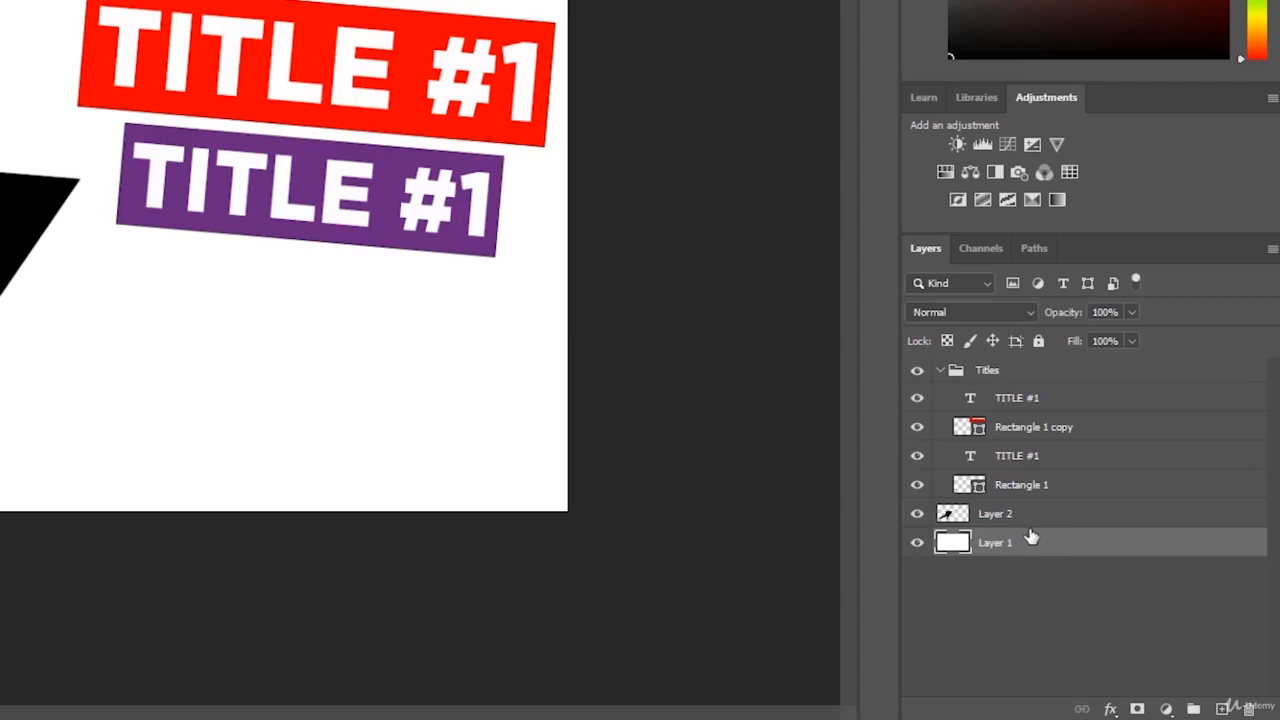
Open the fill colour picker of the purple rectangle's shape layer, try other colours, and cancel.
click(978, 490)
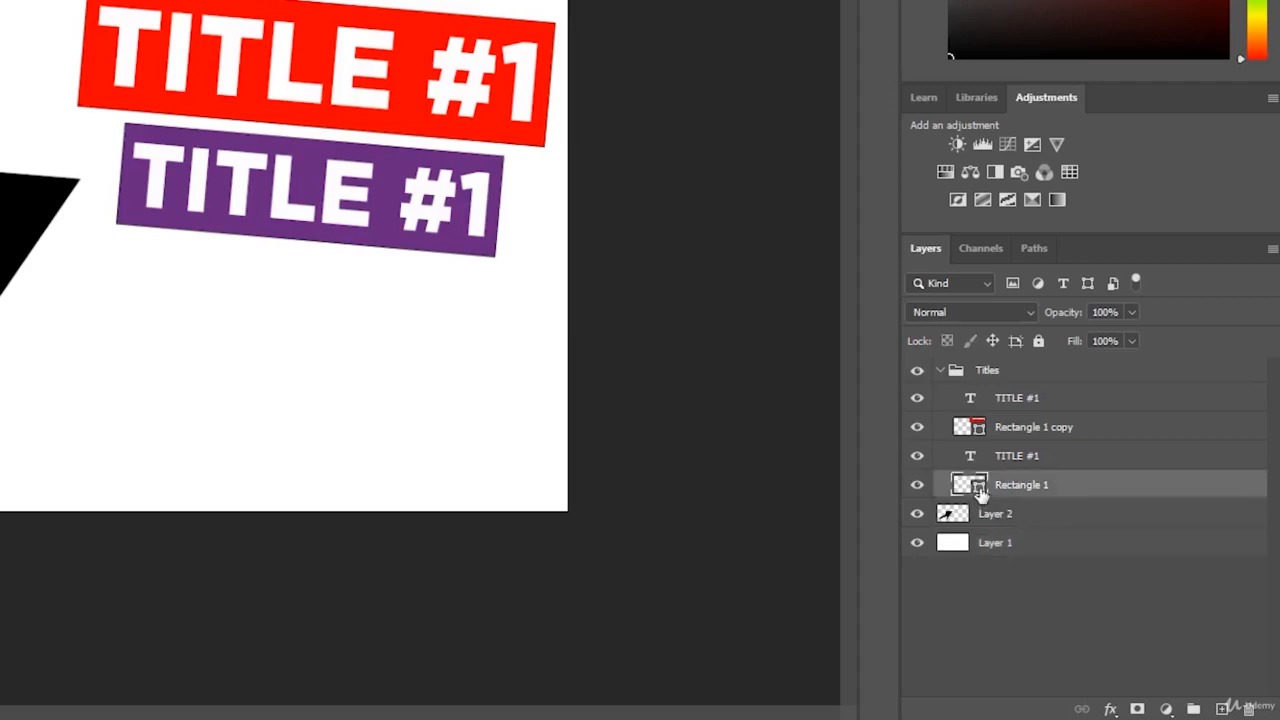
click(1088, 623)
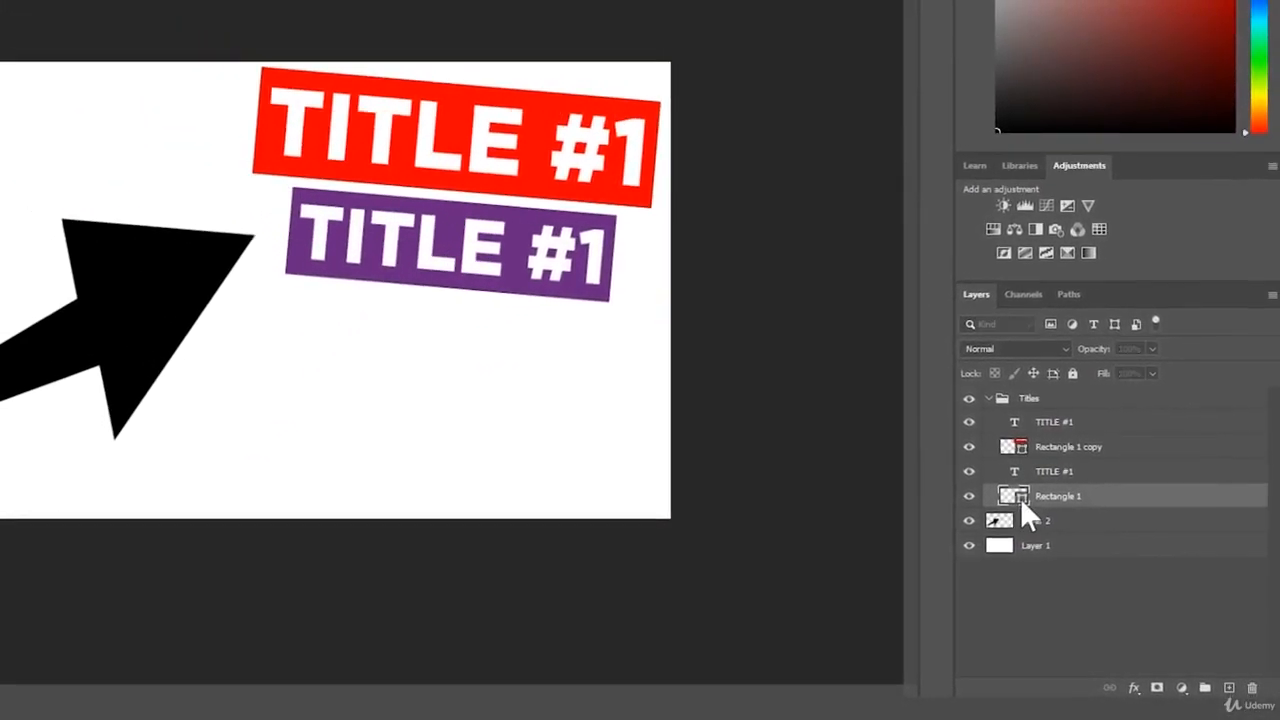
click(1012, 497)
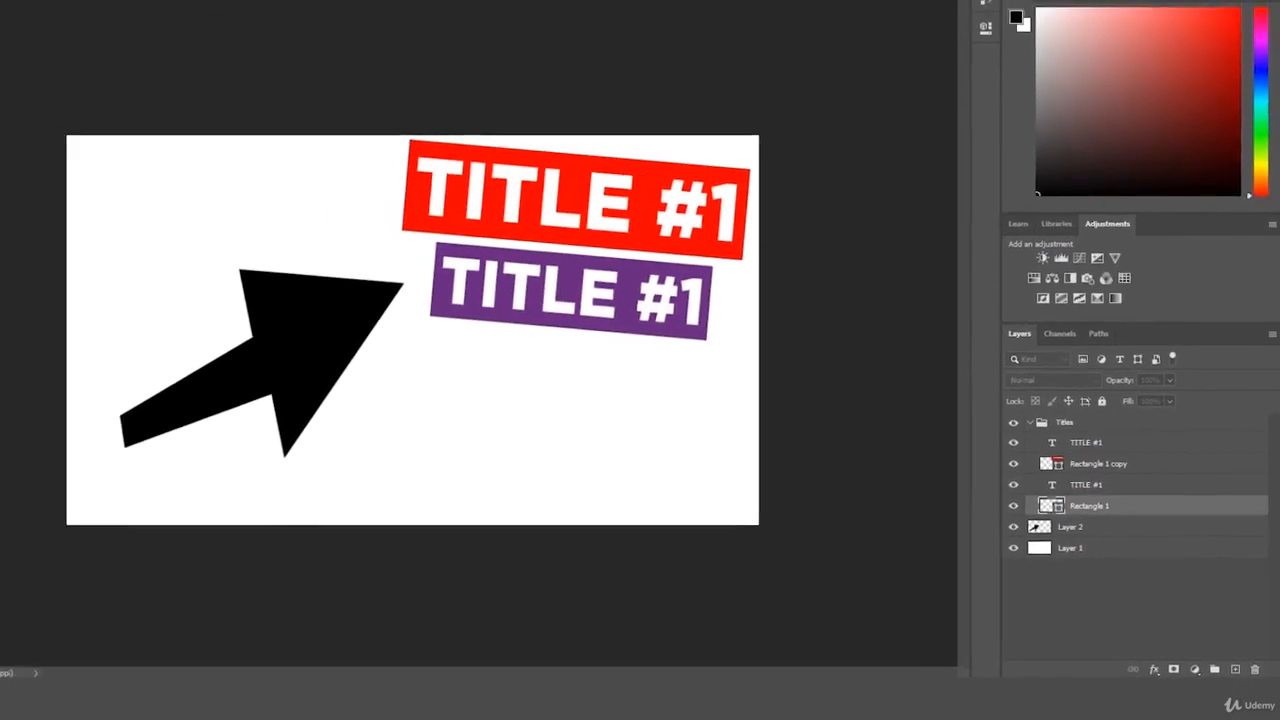
key(i)
double_click(1076, 512)
drag(684, 217, 355, 150)
click(522, 164)
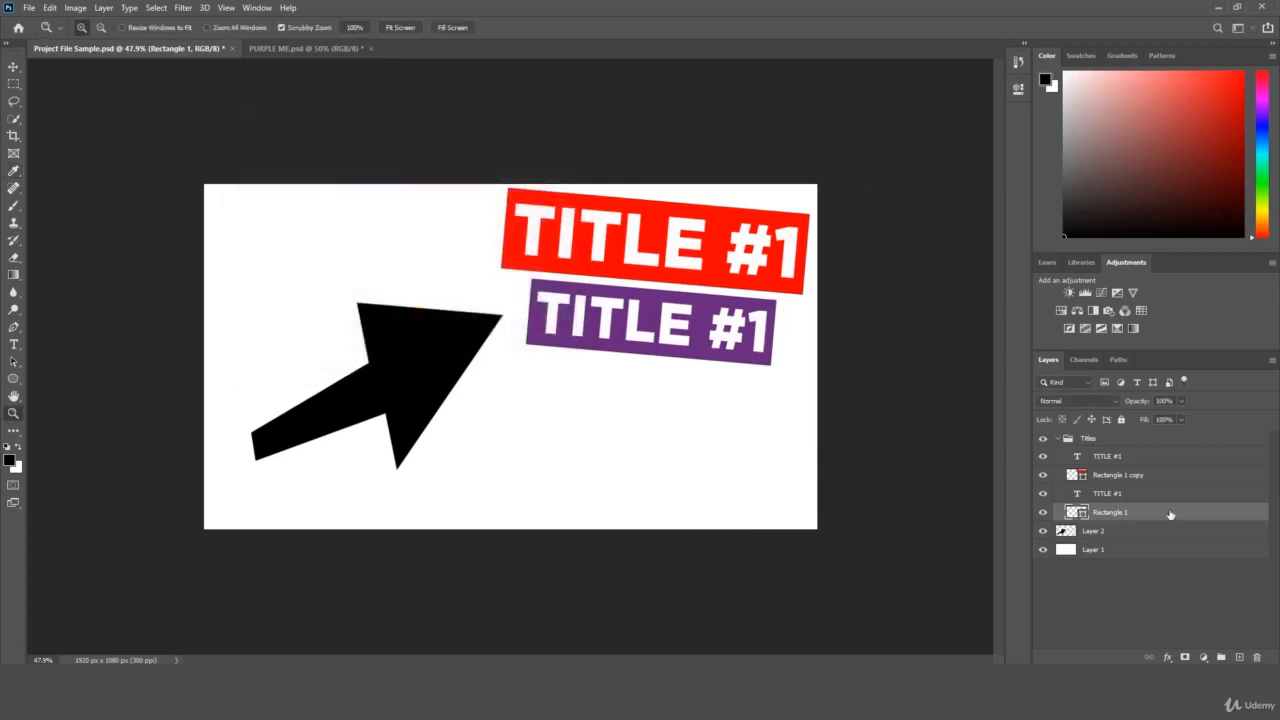
double_click(1083, 512)
mouse_move(317, 210)
mouse_down()
mouse_move(320, 236)
mouse_move(285, 238)
mouse_move(317, 269)
mouse_move(351, 269)
mouse_move(351, 305)
mouse_move(392, 316)
mouse_move(380, 271)
mouse_move(385, 289)
mouse_move(310, 346)
mouse_up()
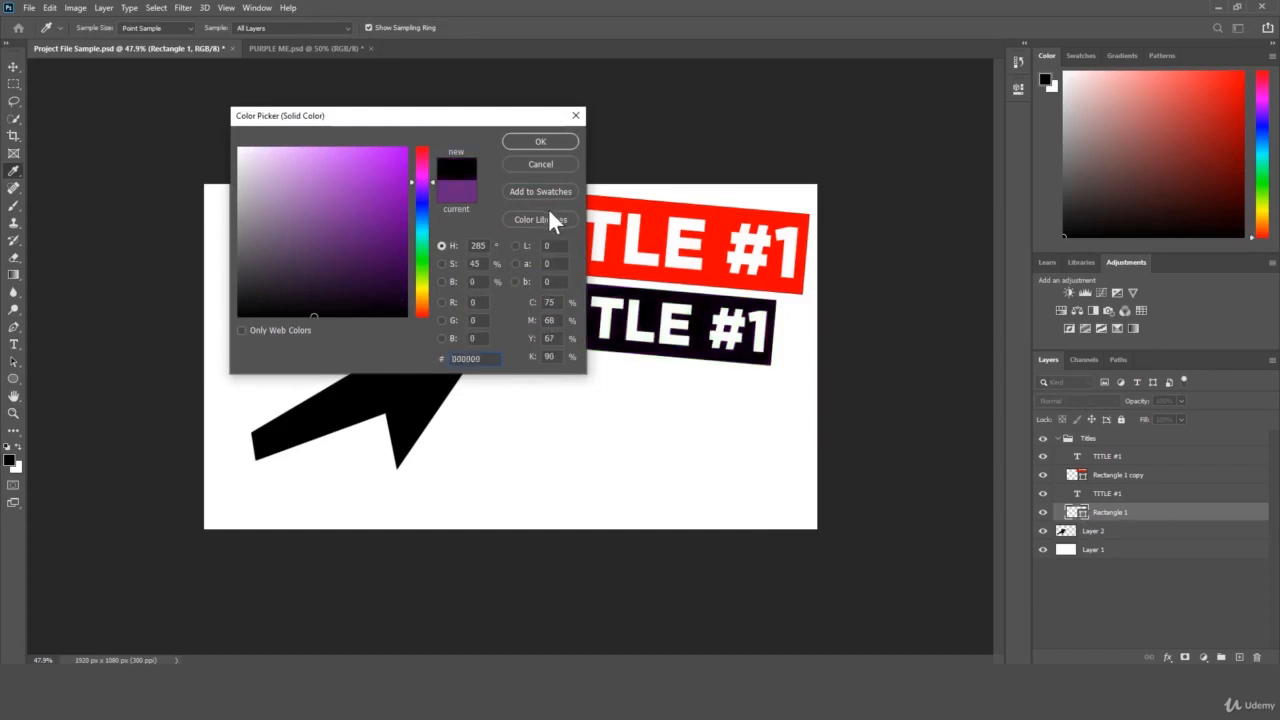
click(548, 166)
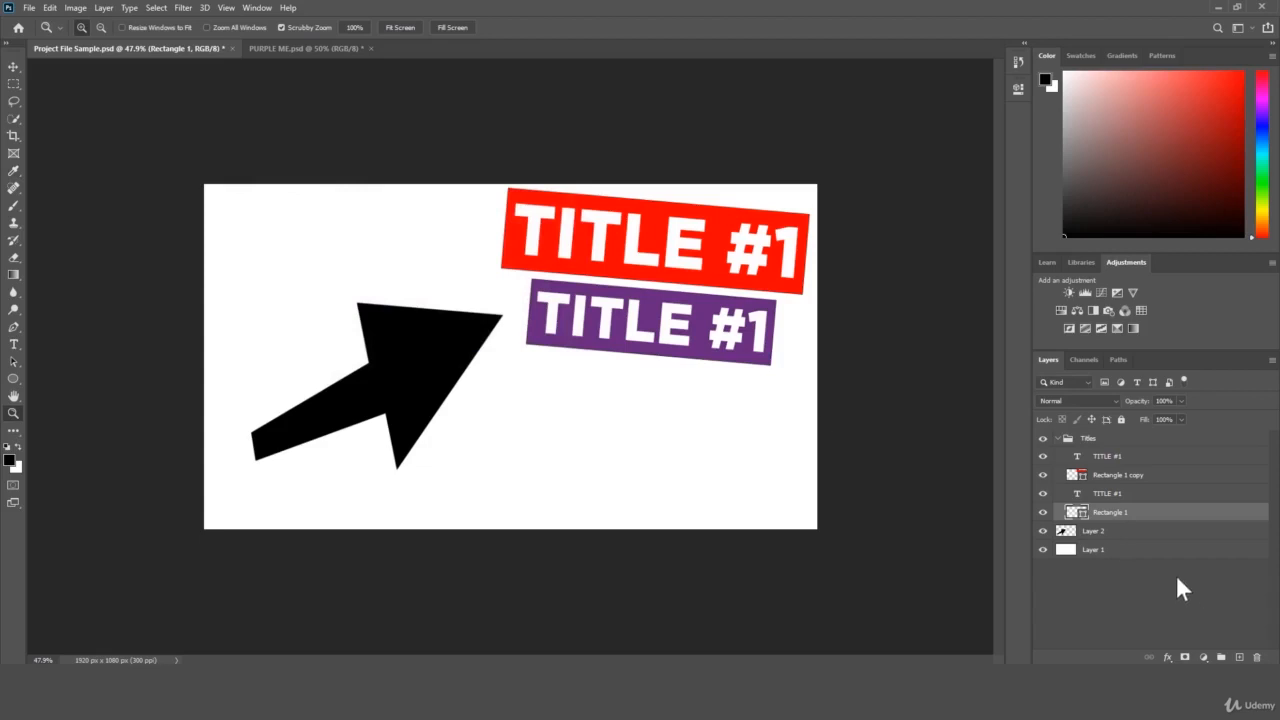
Try moving the black arrow on Layer 2 twice, undoing each move.
click(1125, 533)
click(13, 67)
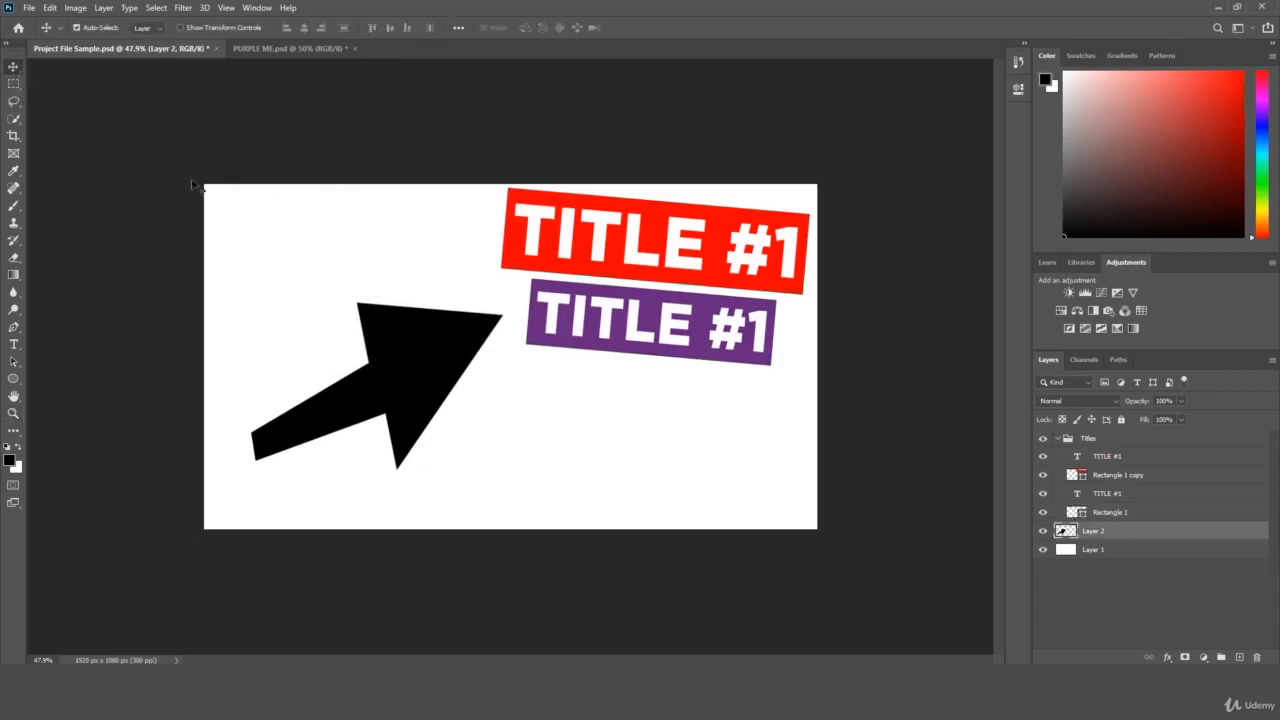
drag(437, 347, 435, 367)
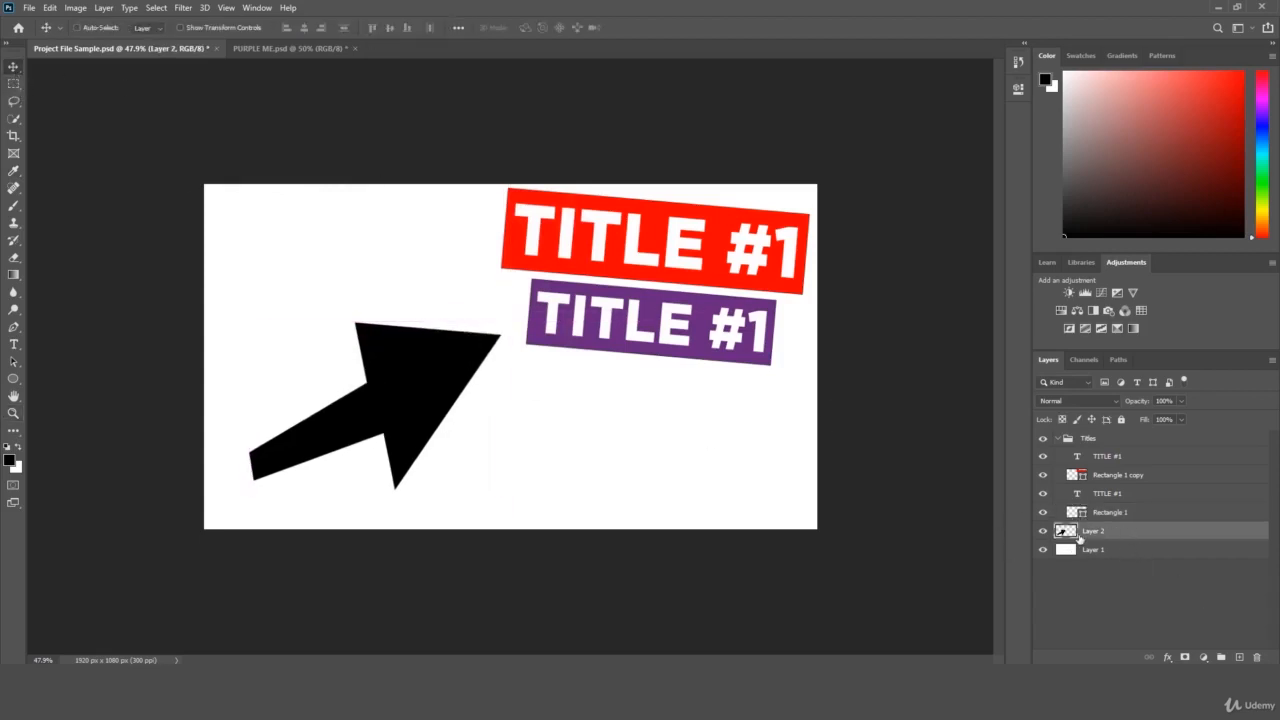
key(ctrl+z)
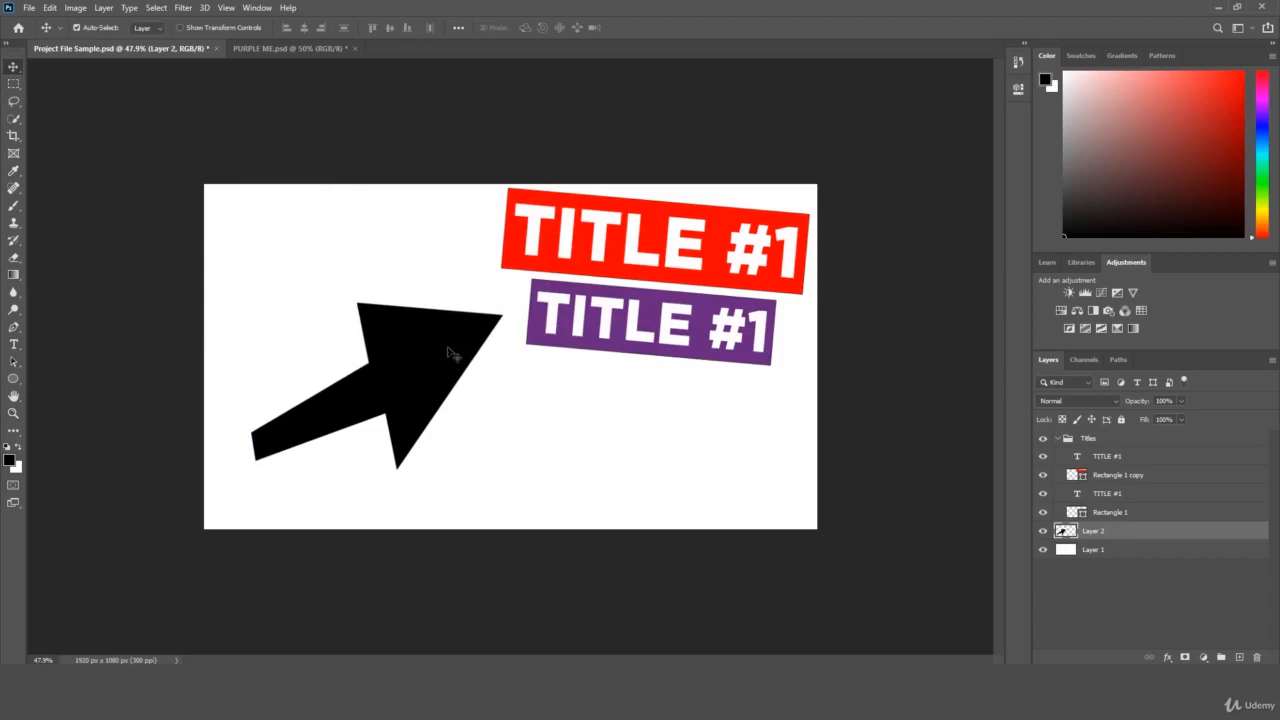
drag(448, 356, 443, 359)
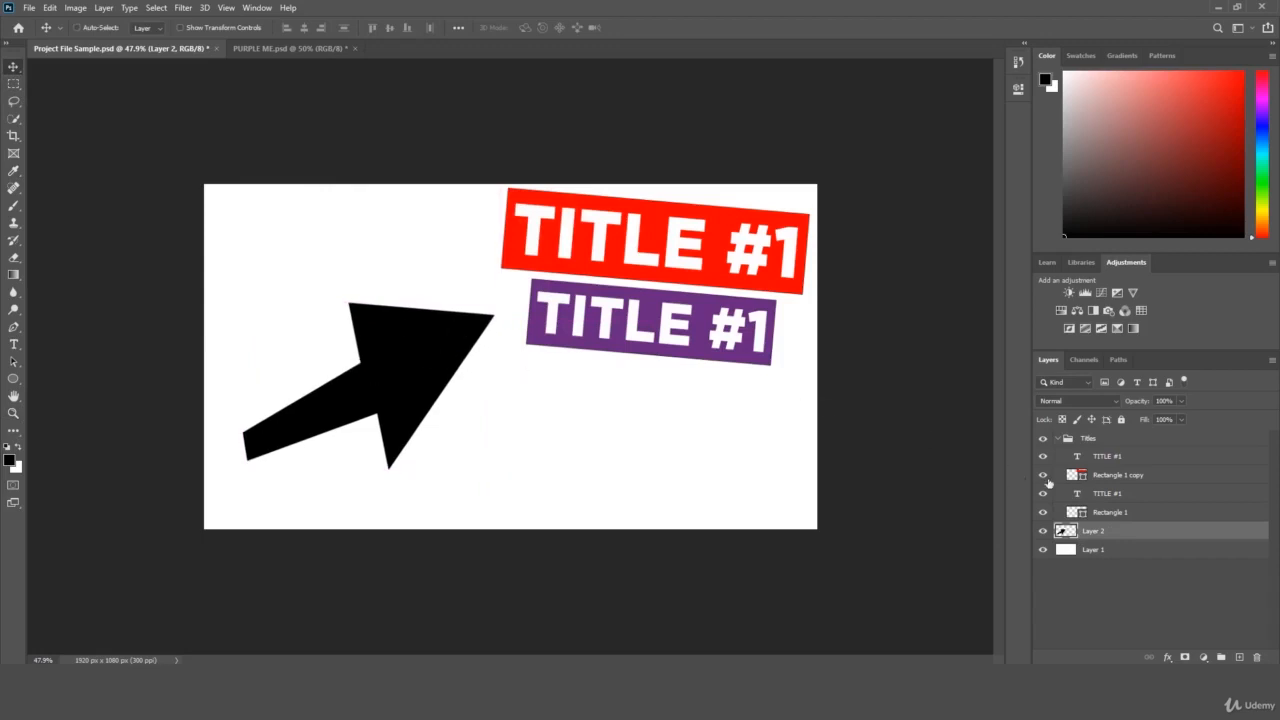
key(ctrl+z)
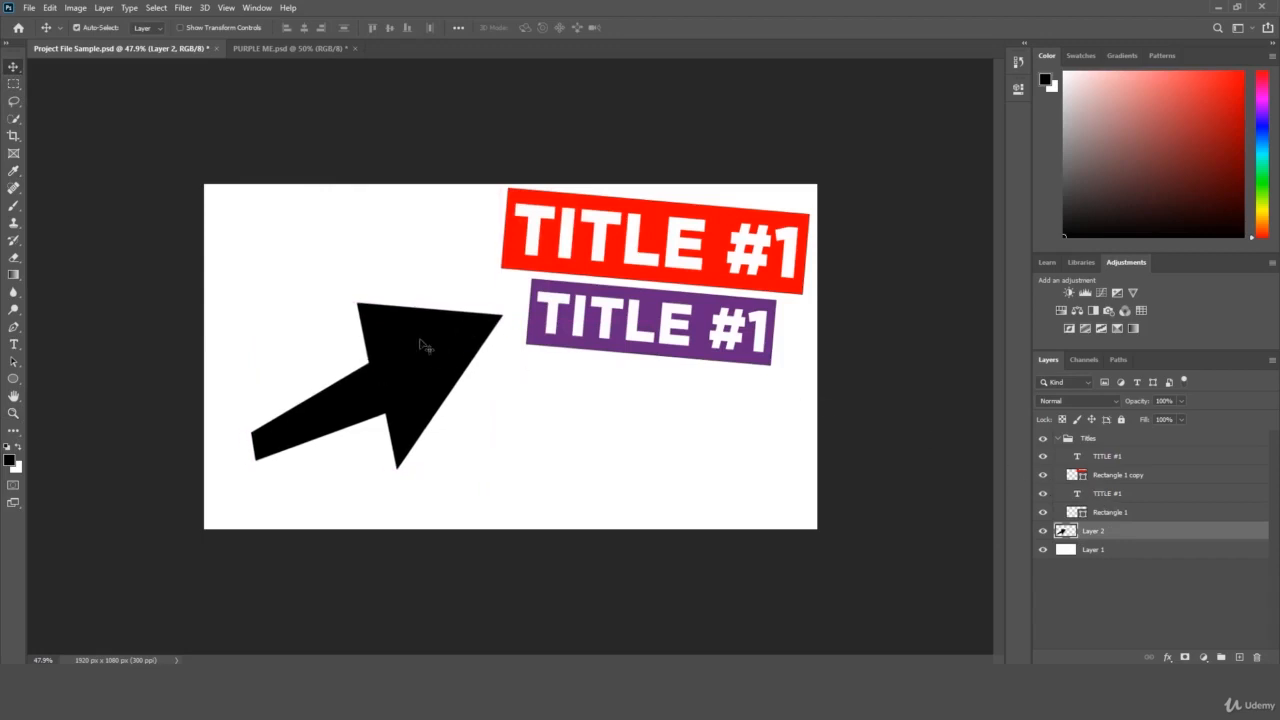
Open the red rectangle copy's fill colour picker, try an orange hue, and cancel.
click(1090, 476)
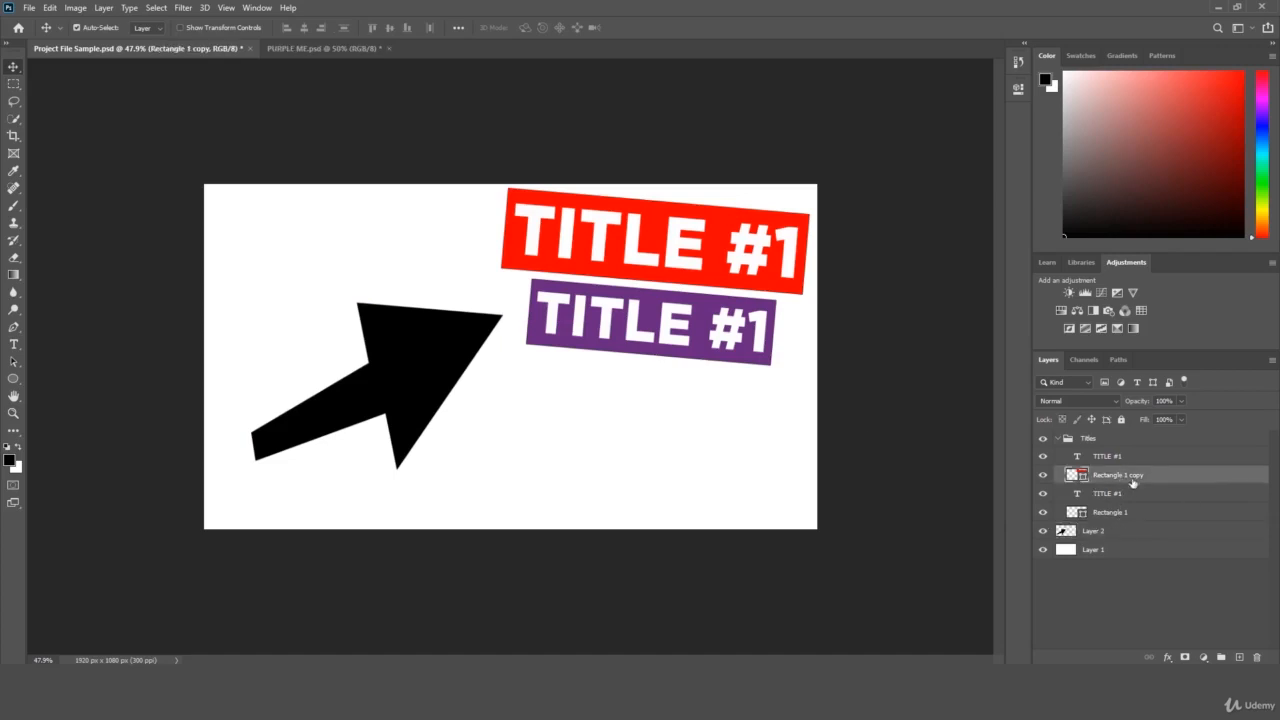
double_click(1080, 475)
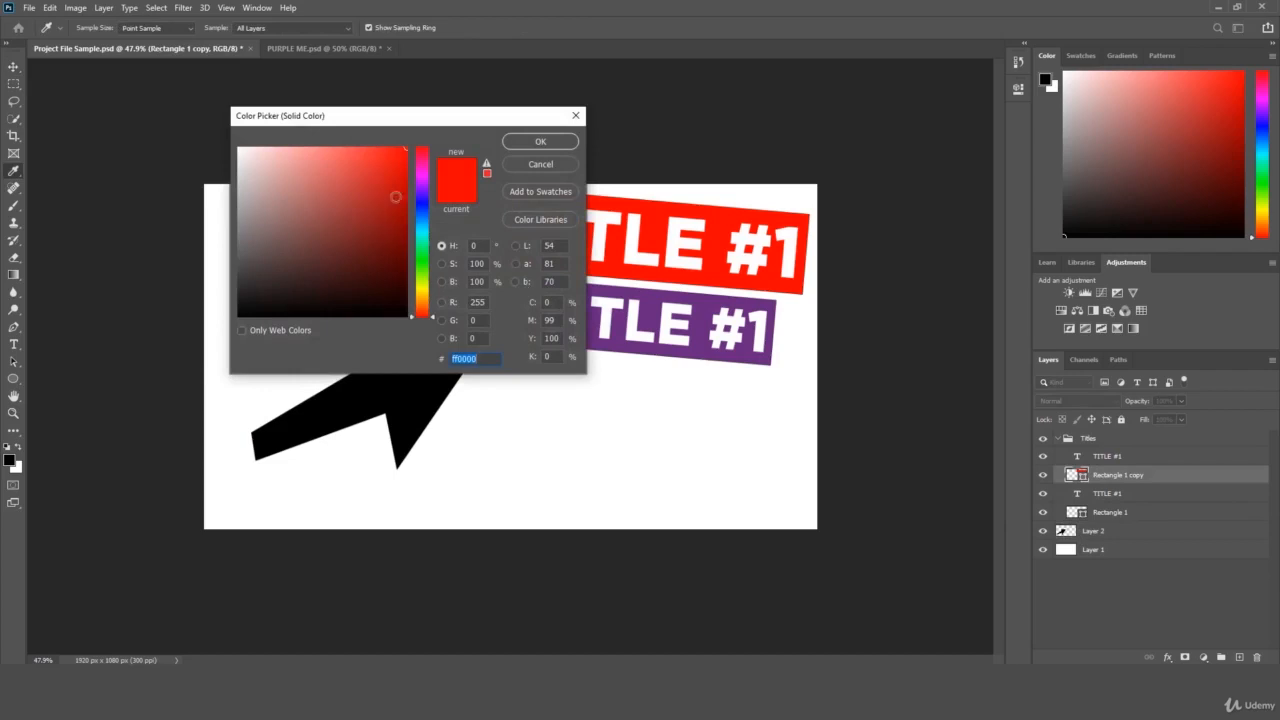
drag(420, 195, 422, 298)
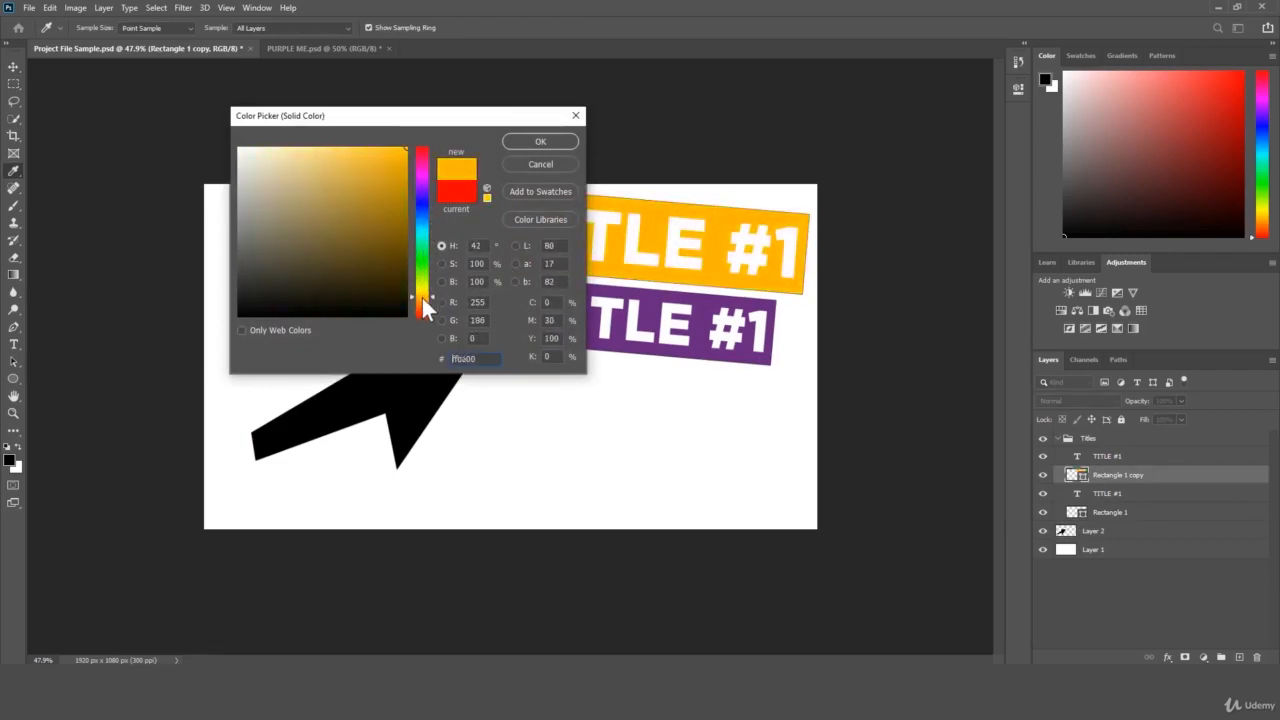
click(548, 164)
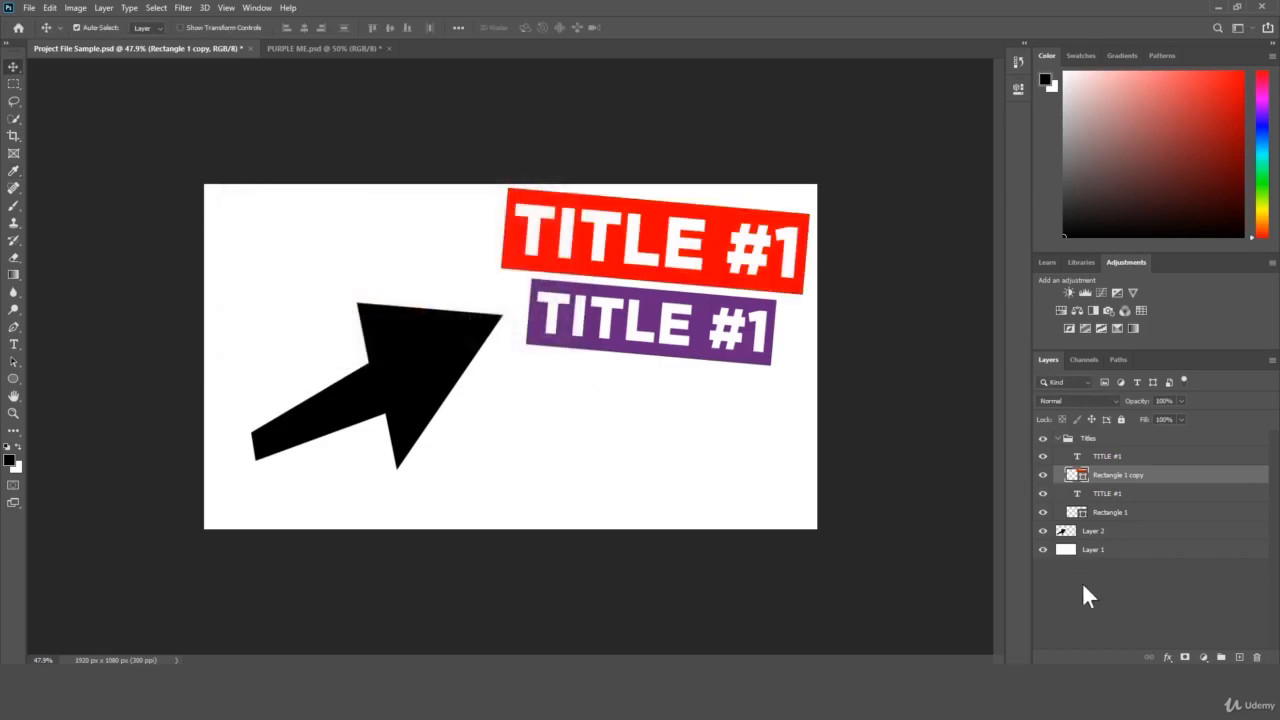
click(1110, 584)
Select the lower title text, Layer 2 and Layer 1 in turn to identify each layer.
drag(14, 378, 66, 392)
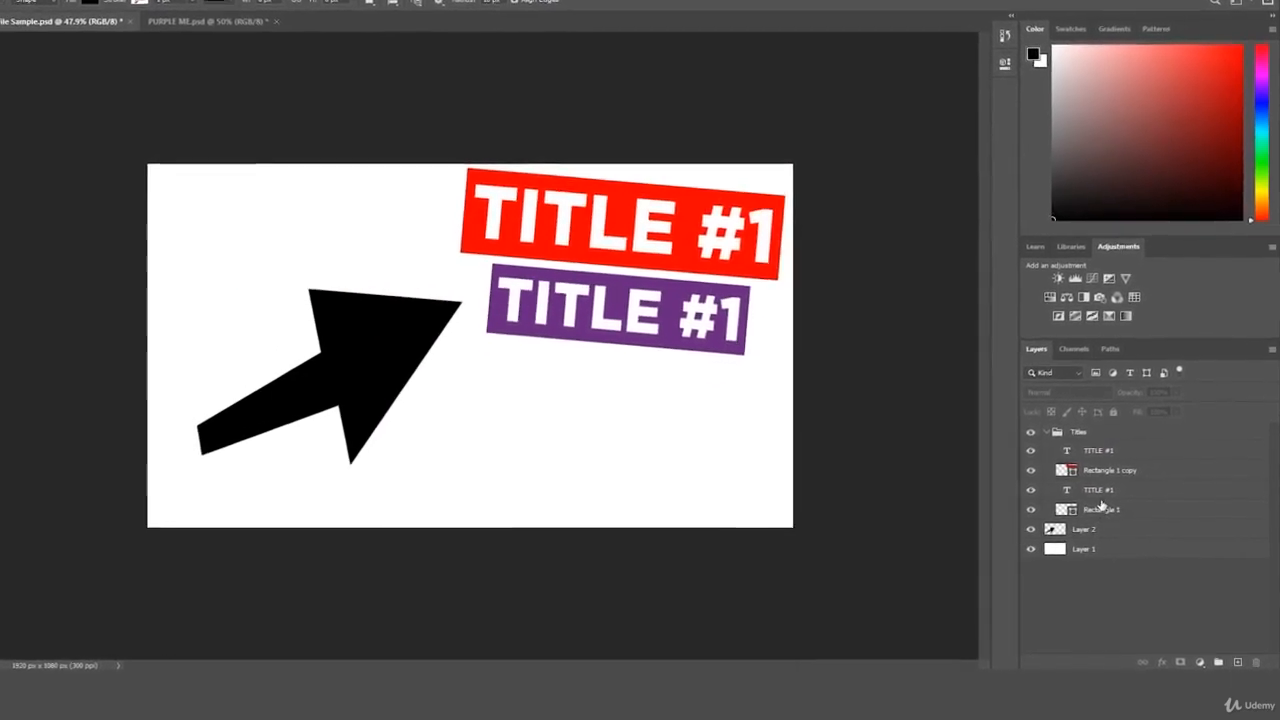
click(1096, 489)
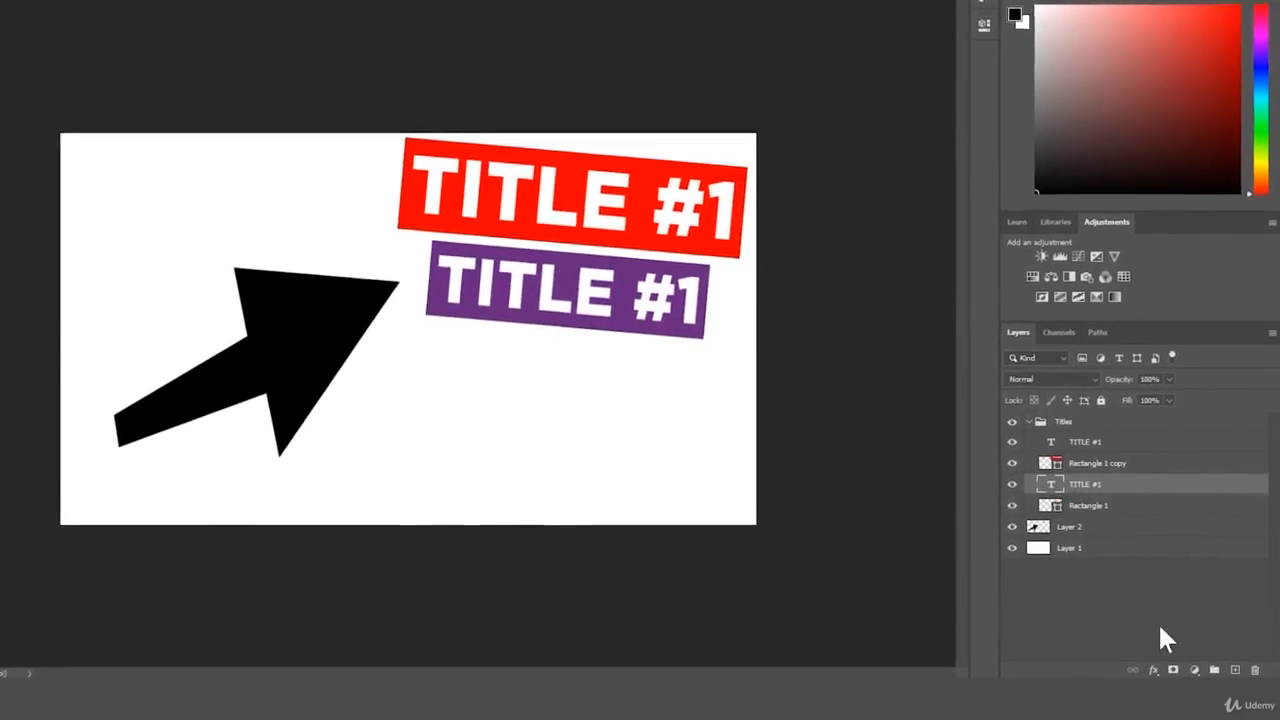
click(1036, 527)
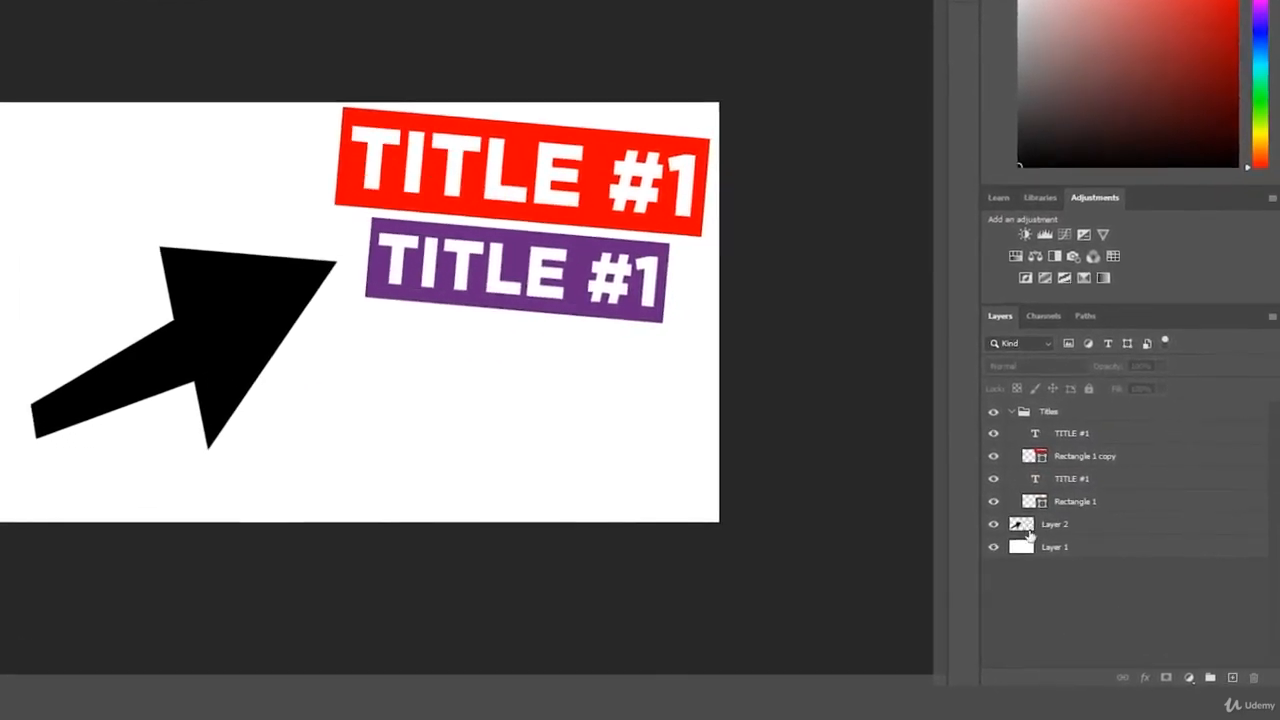
click(1092, 550)
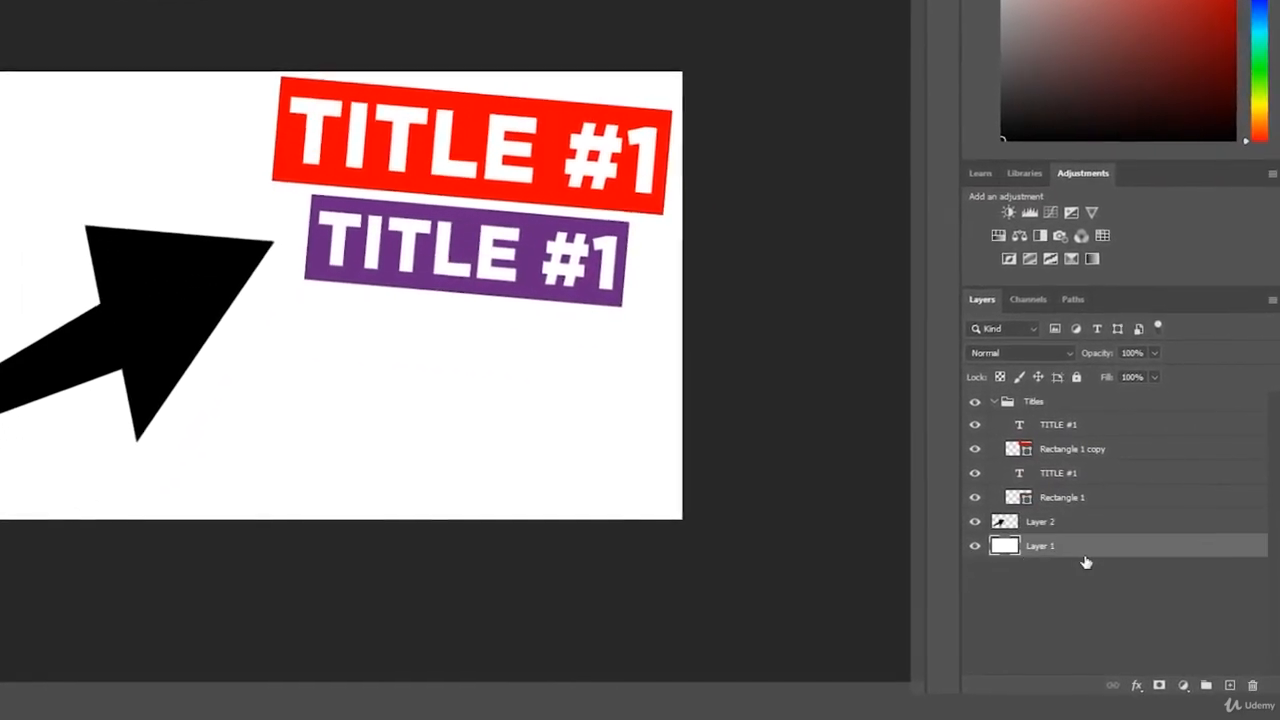
Select the title text layers, try moving the red title's text, and undo the move.
click(1035, 422)
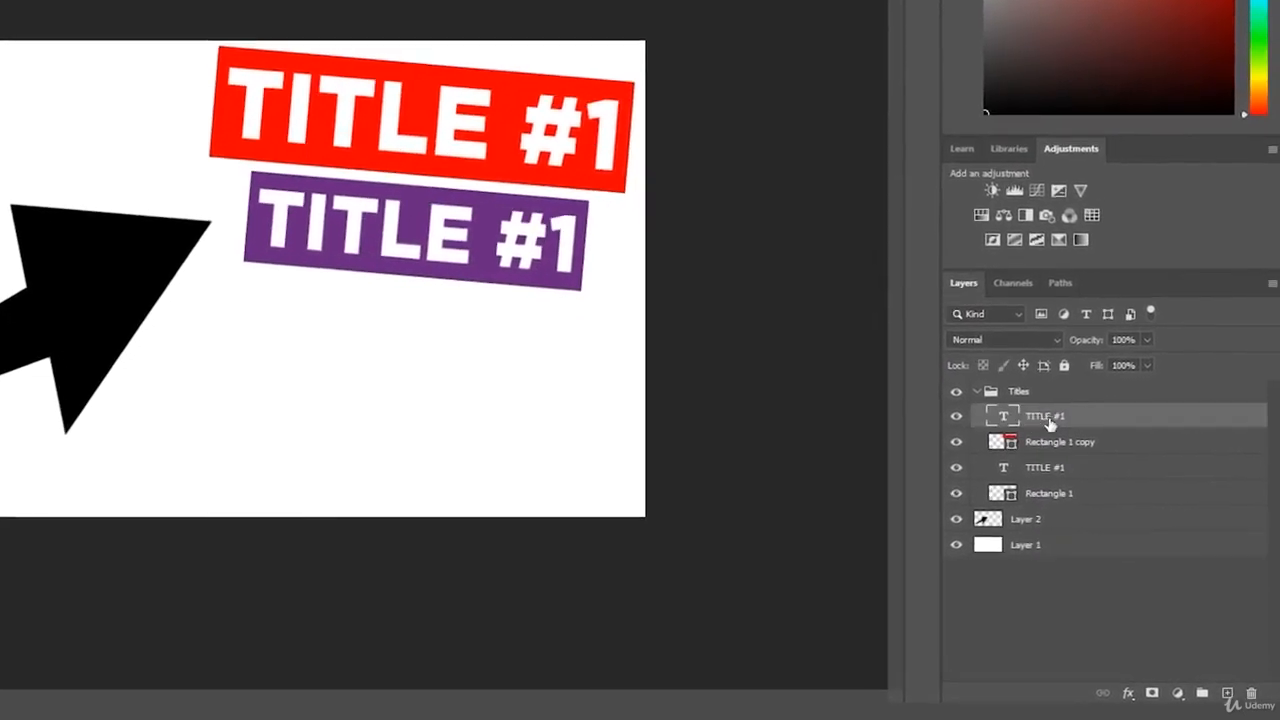
click(1052, 468)
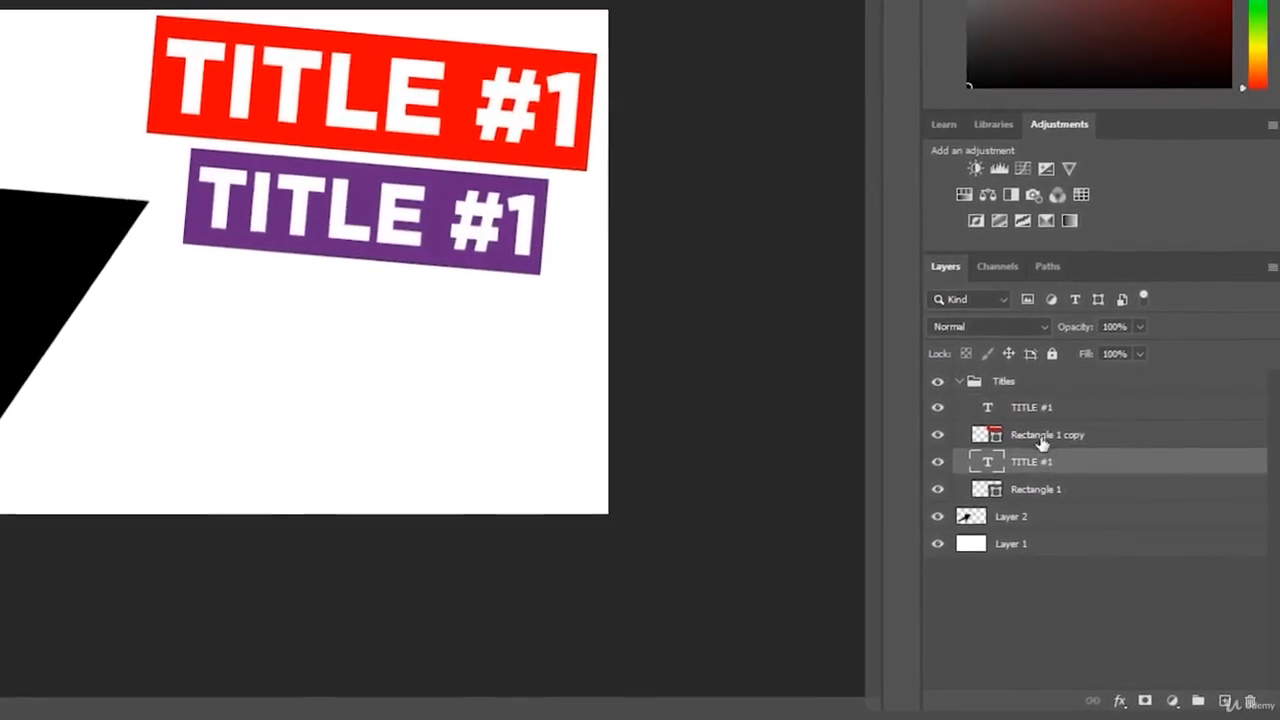
click(1030, 405)
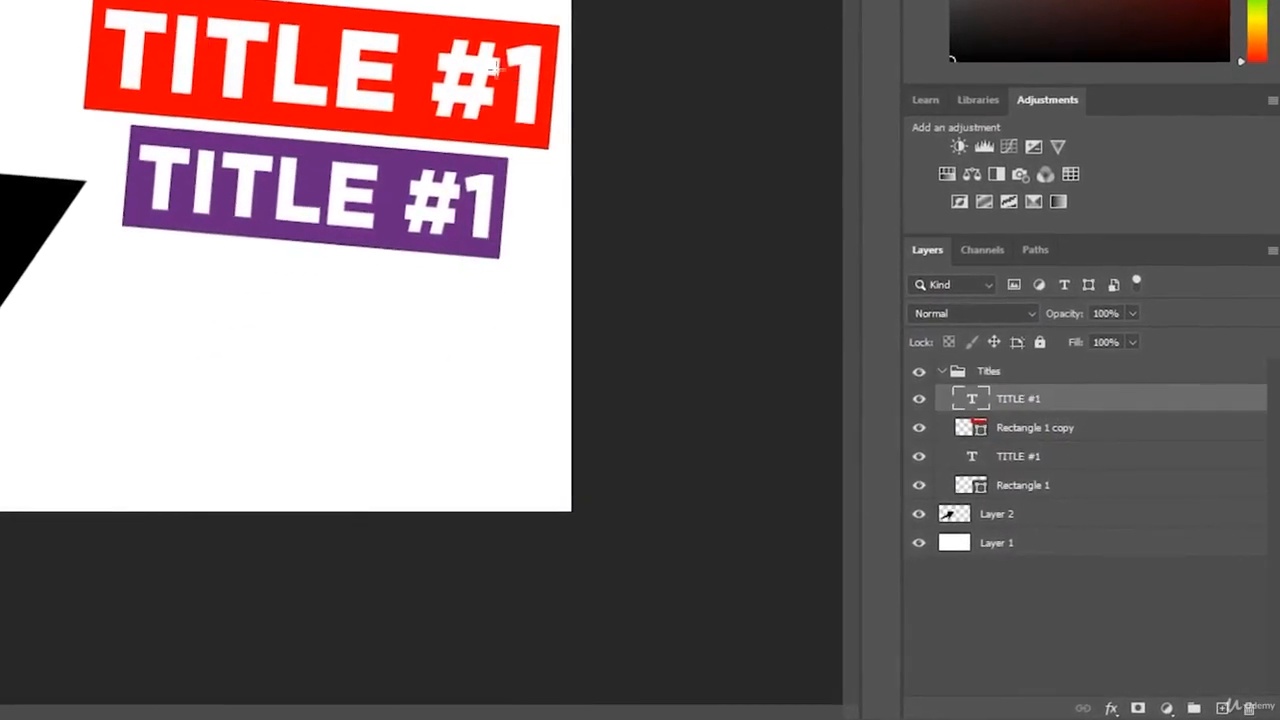
mouse_move(548, 91)
mouse_down()
mouse_move(566, 99)
mouse_move(534, 79)
mouse_up()
key(ctrl+z)
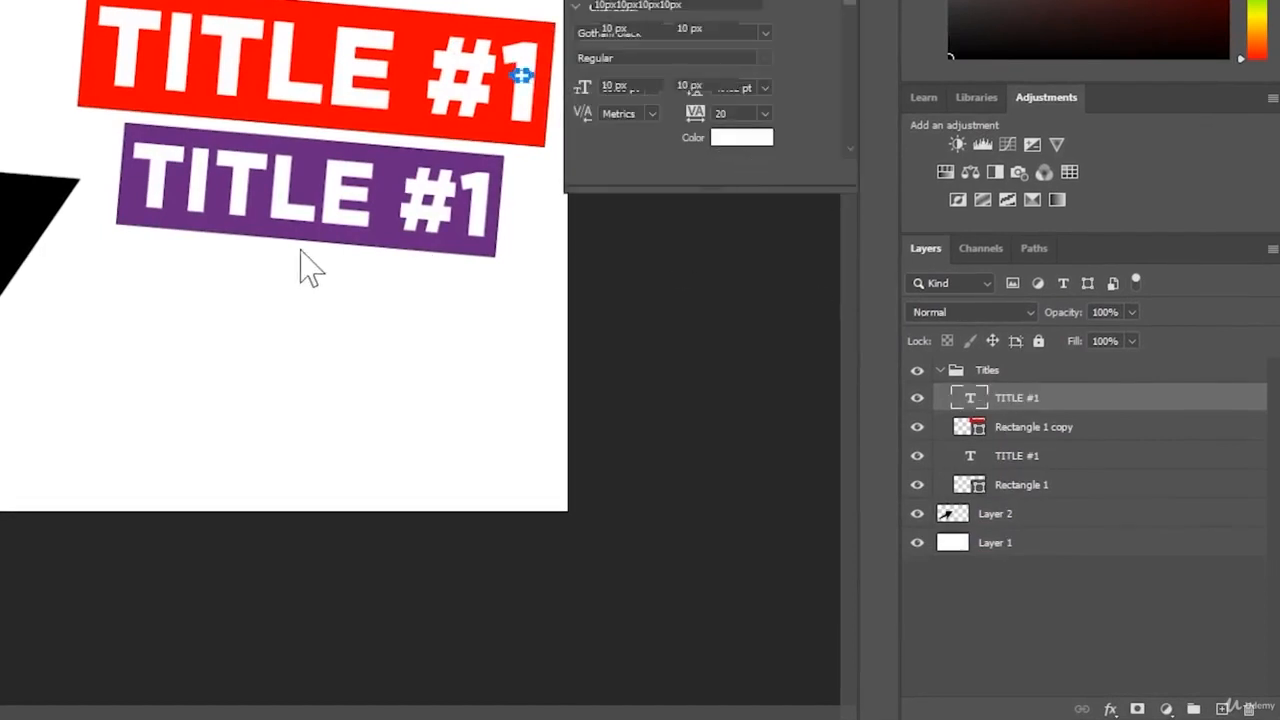
Change the number in the purple banner's title text from 1 to 2 so it reads TITLE #2.
drag(507, 236, 458, 215)
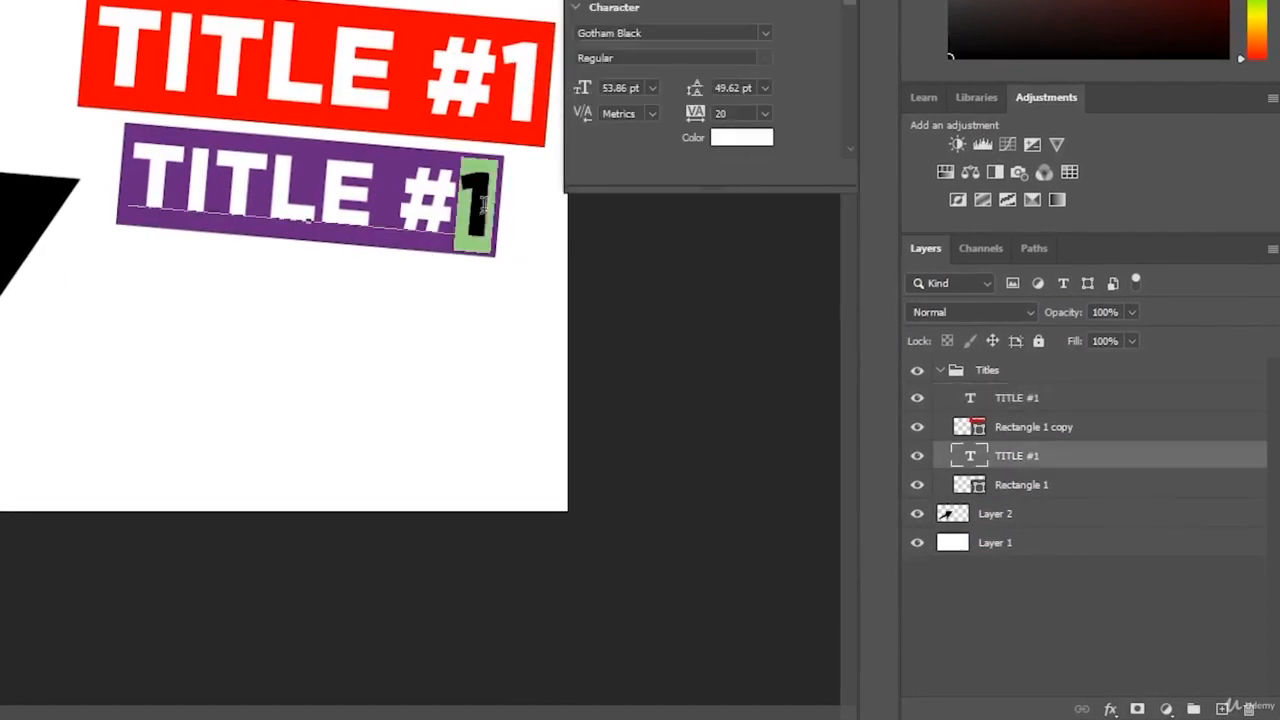
text(2)
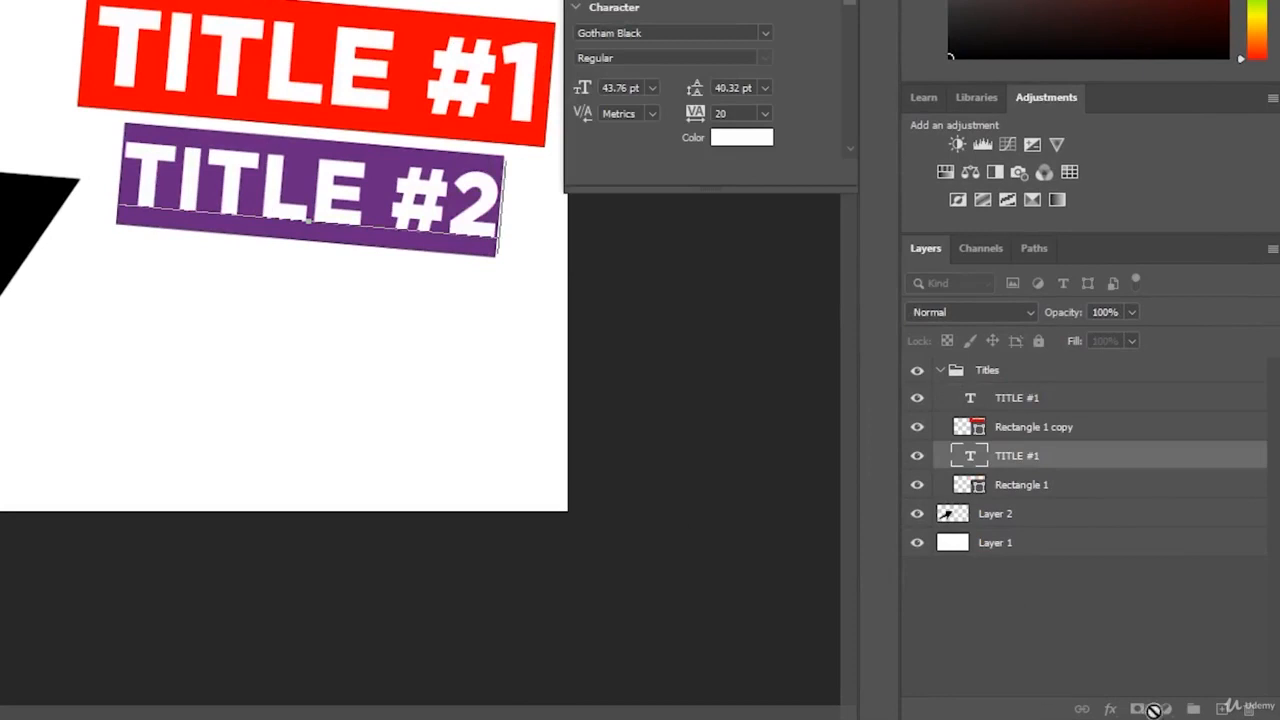
click(1214, 686)
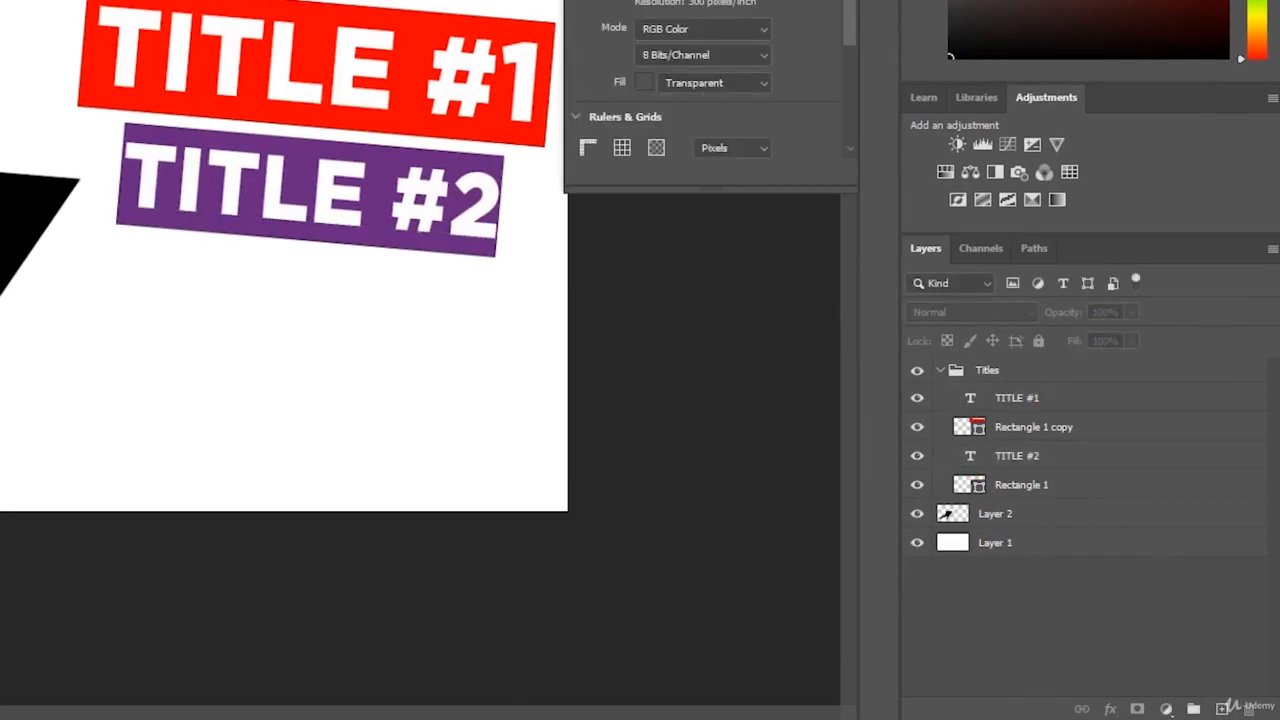
Scale the TITLE #2 text slightly with Free Transform and nudge it to sit inside the purple banner.
click(355, 222)
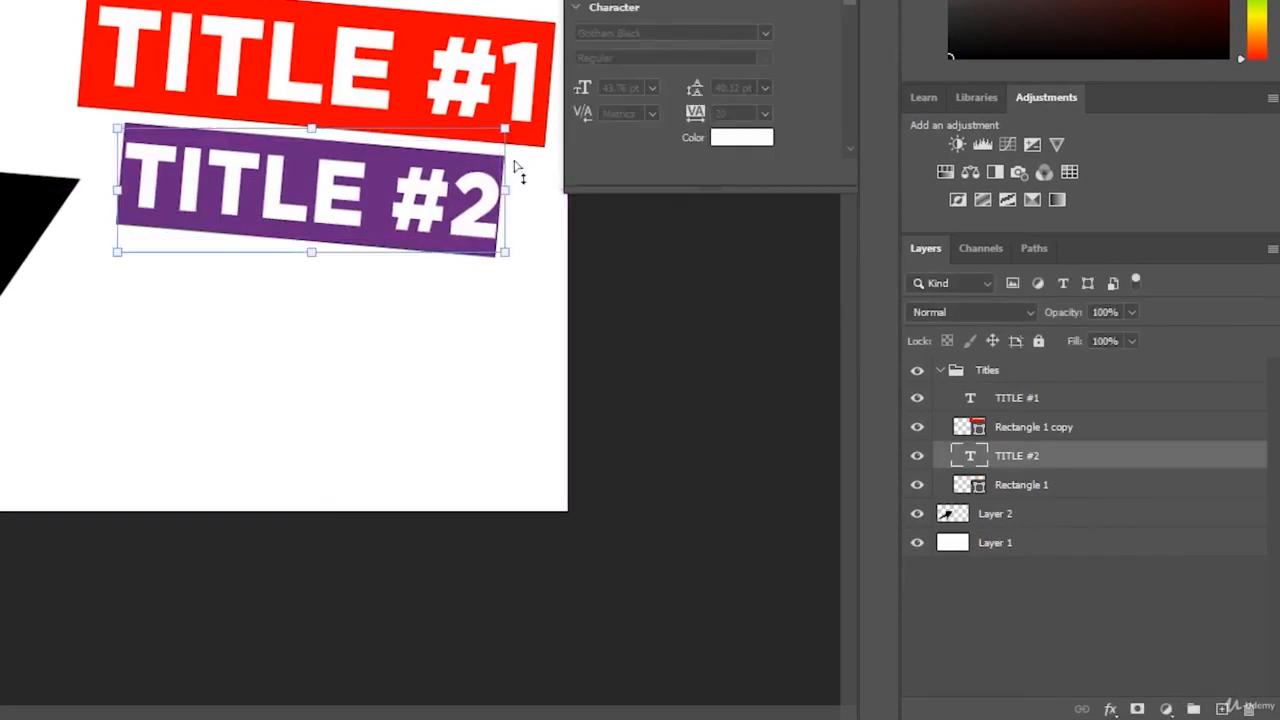
key(ctrl+t)
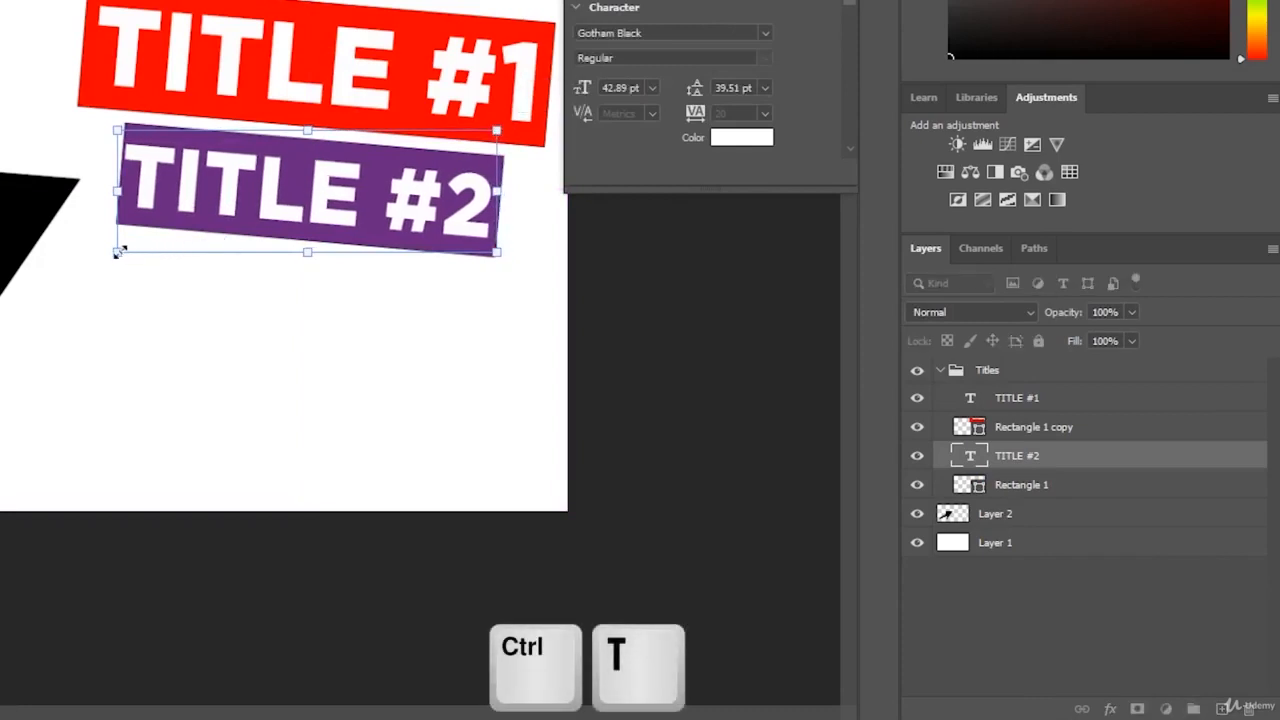
drag(117, 251, 127, 252)
drag(202, 214, 220, 213)
key(Return)
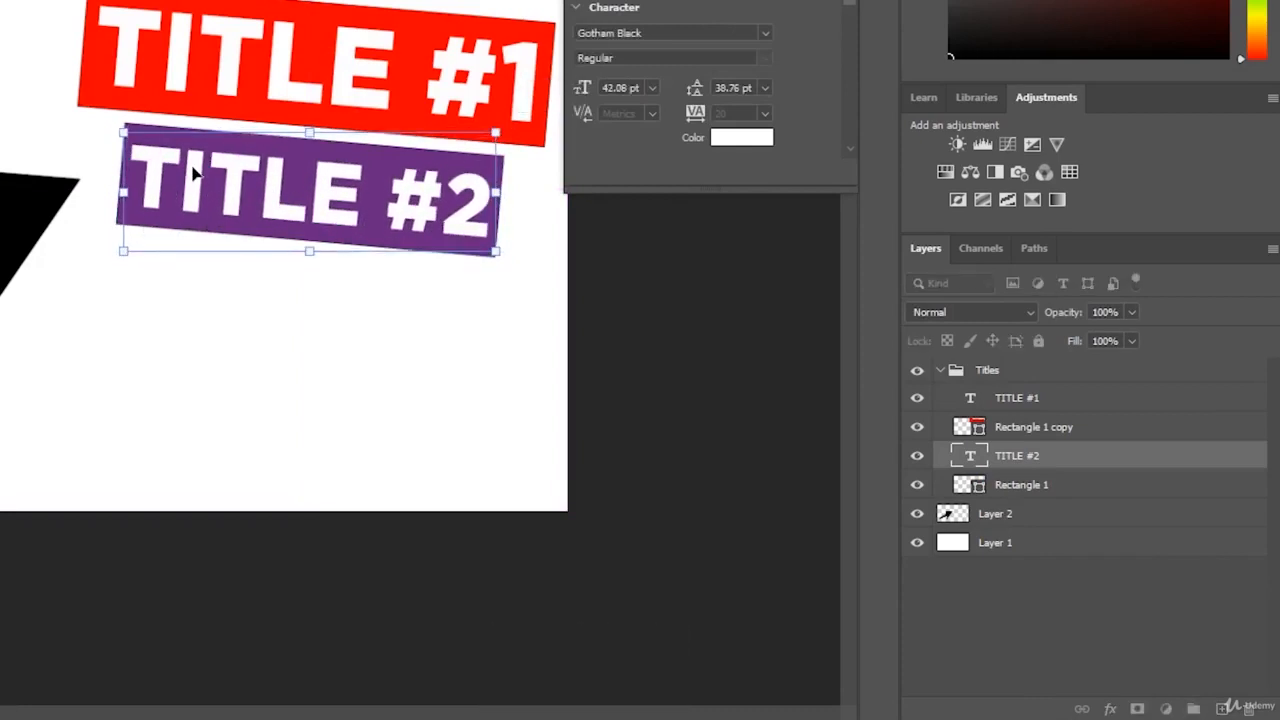
key(Return)
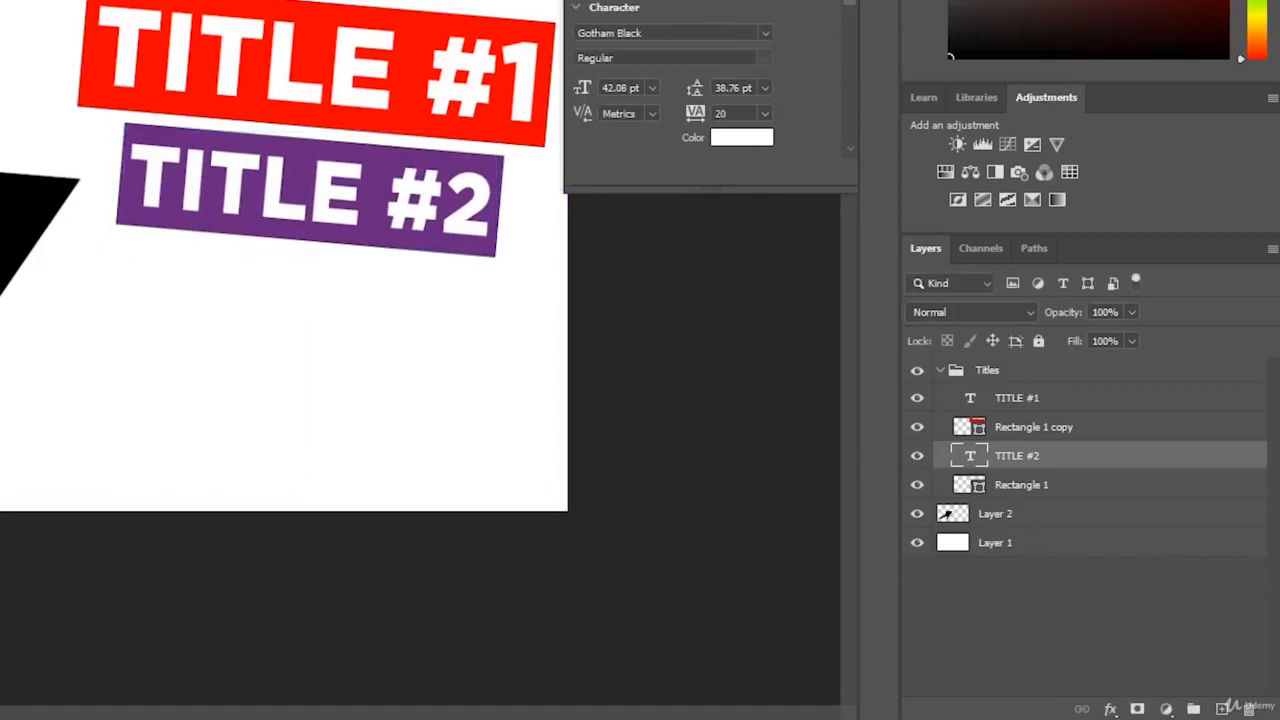
Try retyping the red banner's title text as NO TITLE, then undo the edit.
click(846, 0)
click(1040, 585)
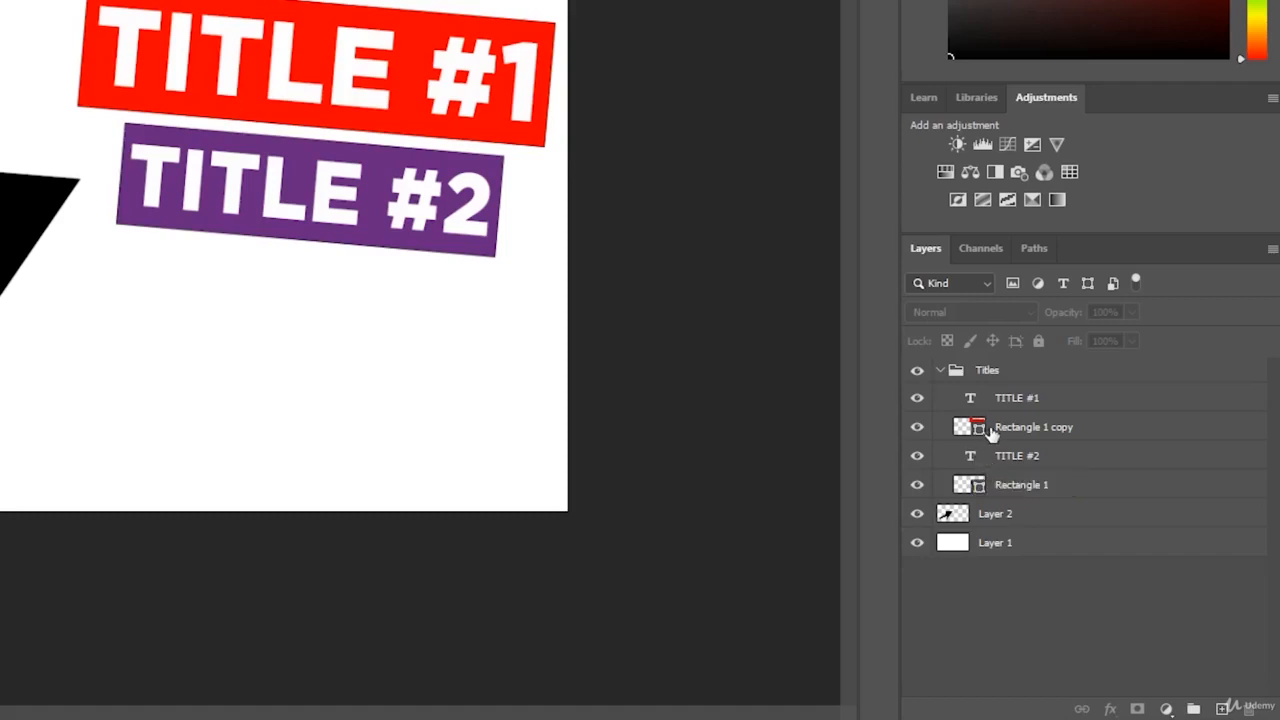
click(976, 464)
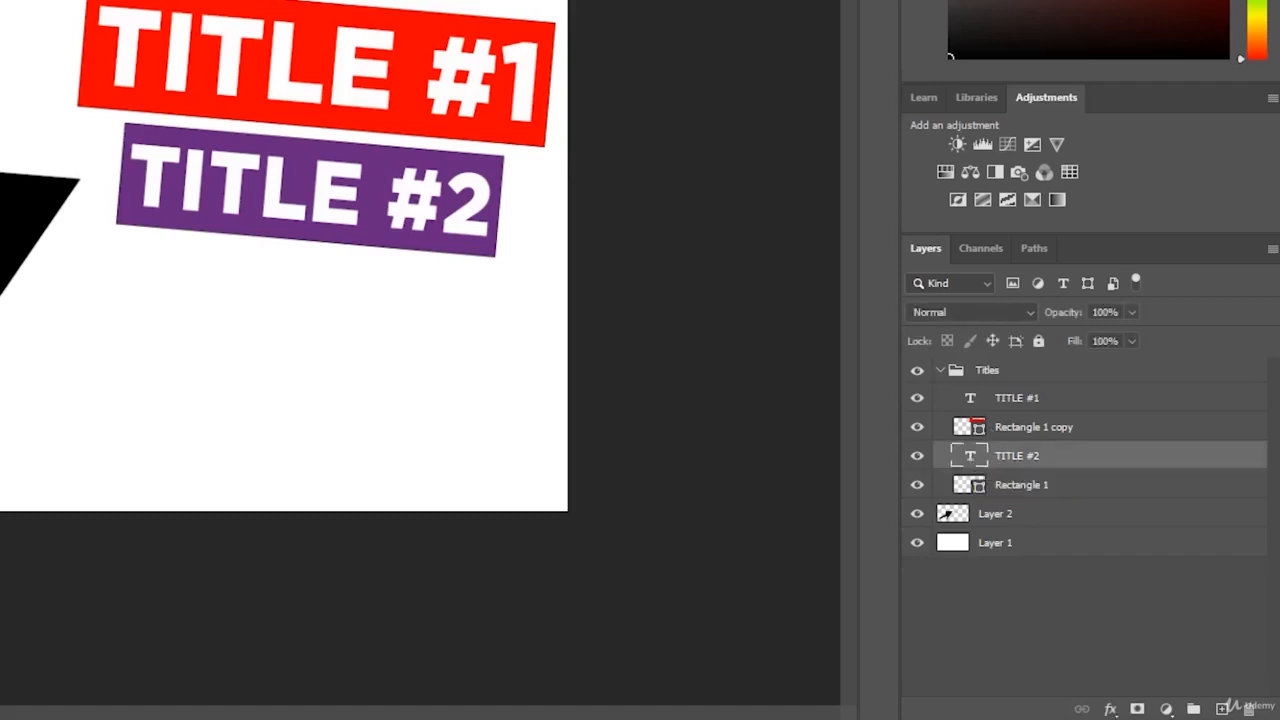
click(350, 80)
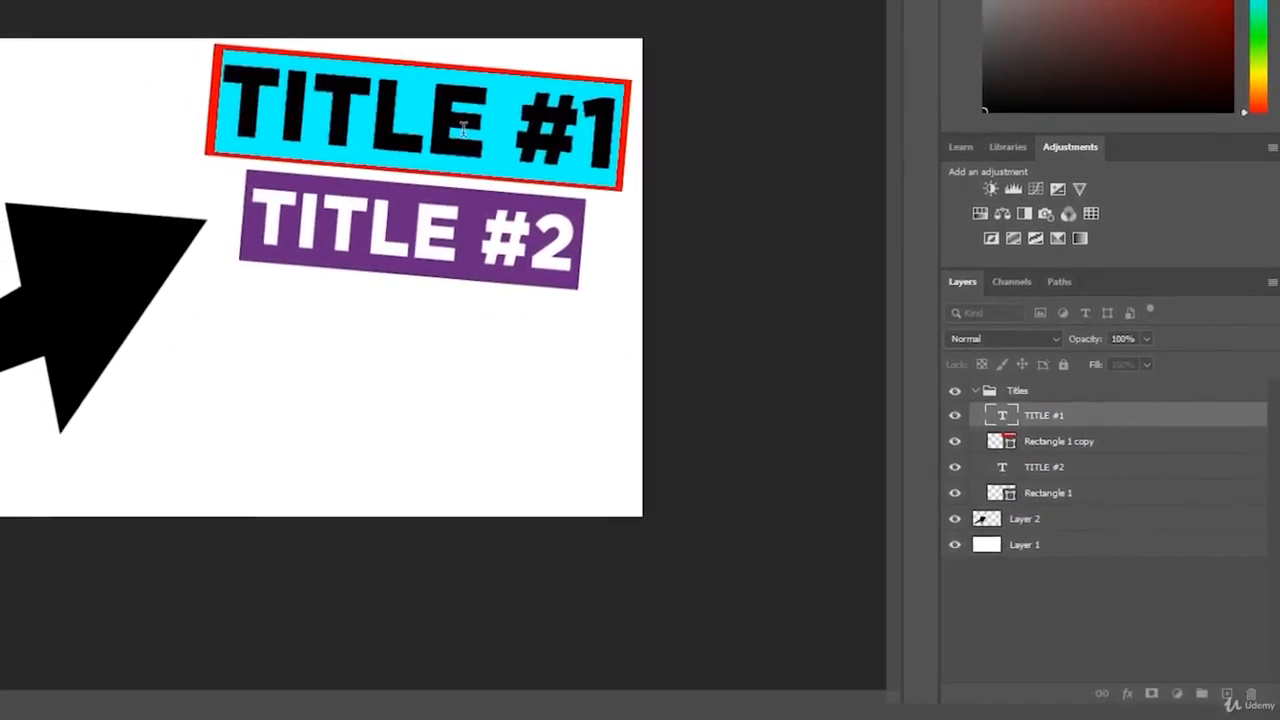
text(TITLE)
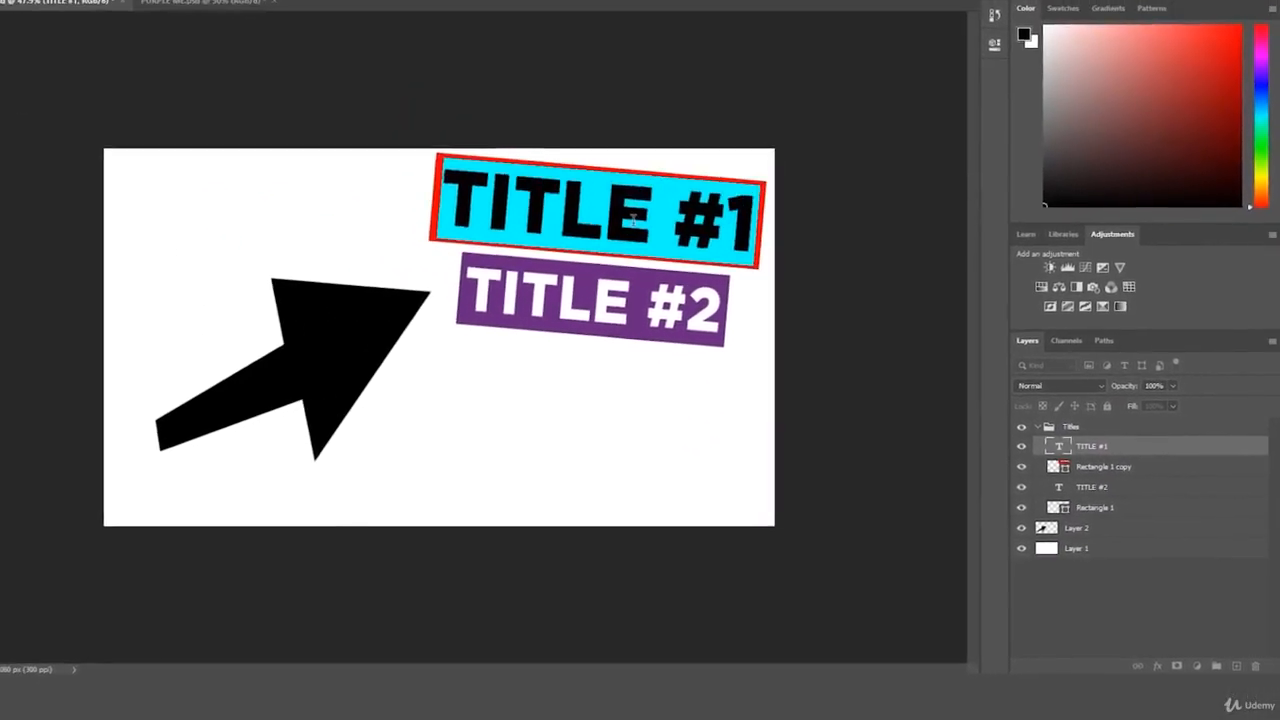
text(NO TITLE)
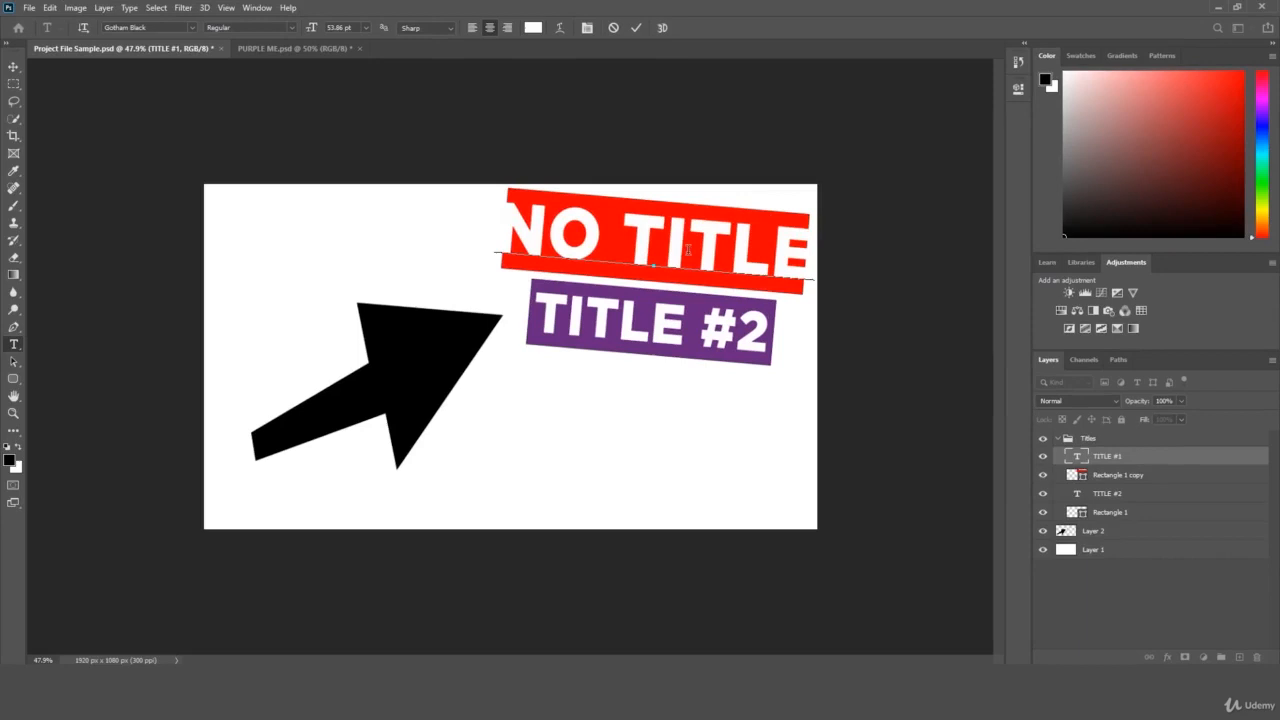
click(1177, 583)
key(ctrl+z)
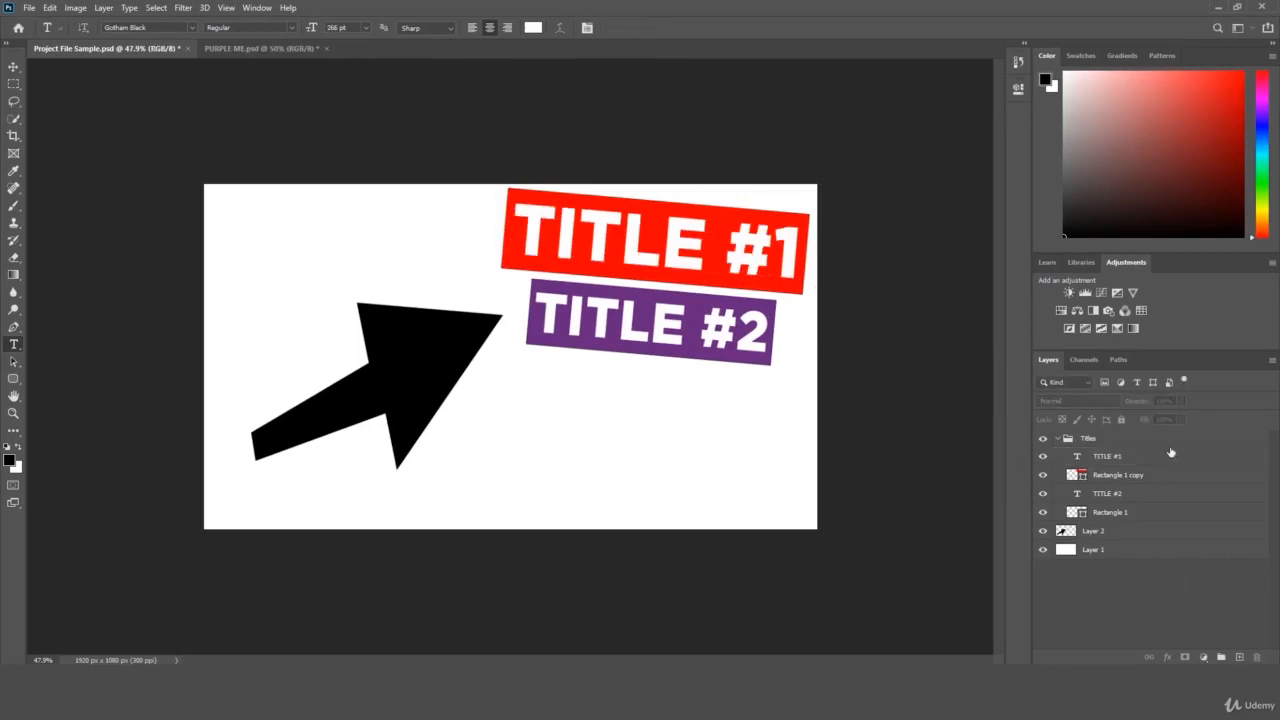
Select each layer in the Layers panel in turn to identify its contents, ending on Layer 2.
click(1085, 460)
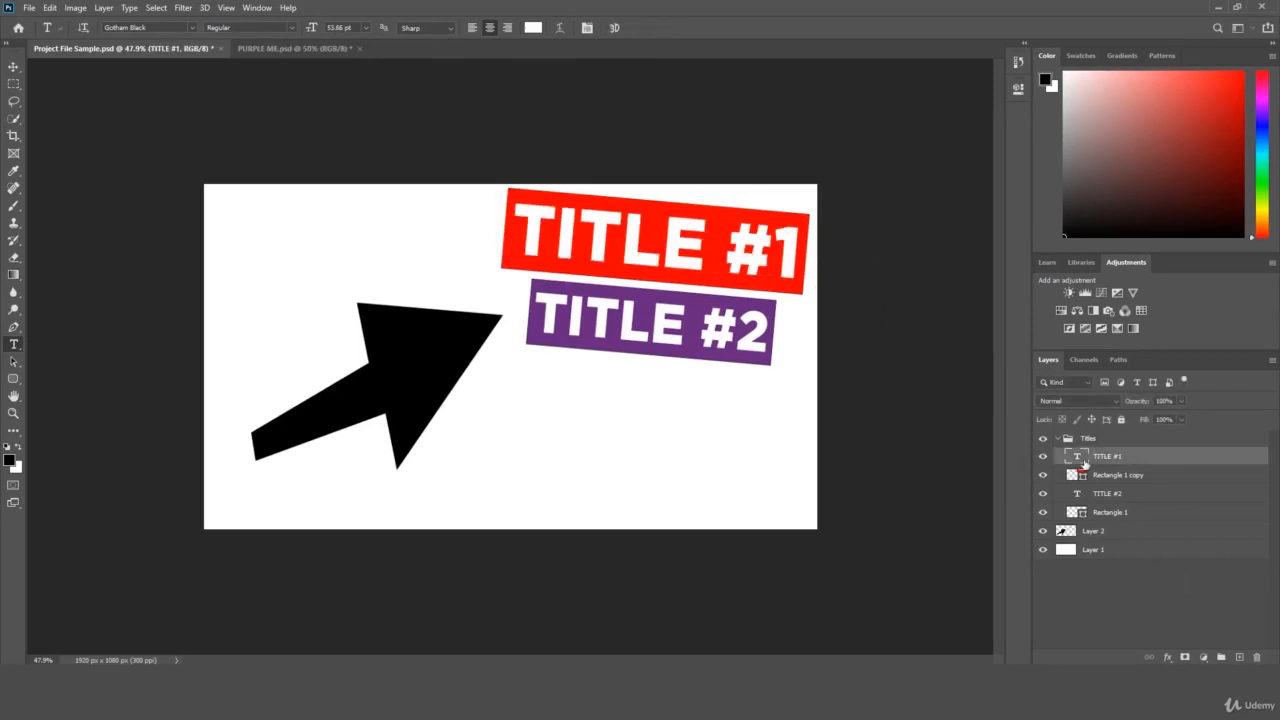
click(1101, 535)
click(1097, 550)
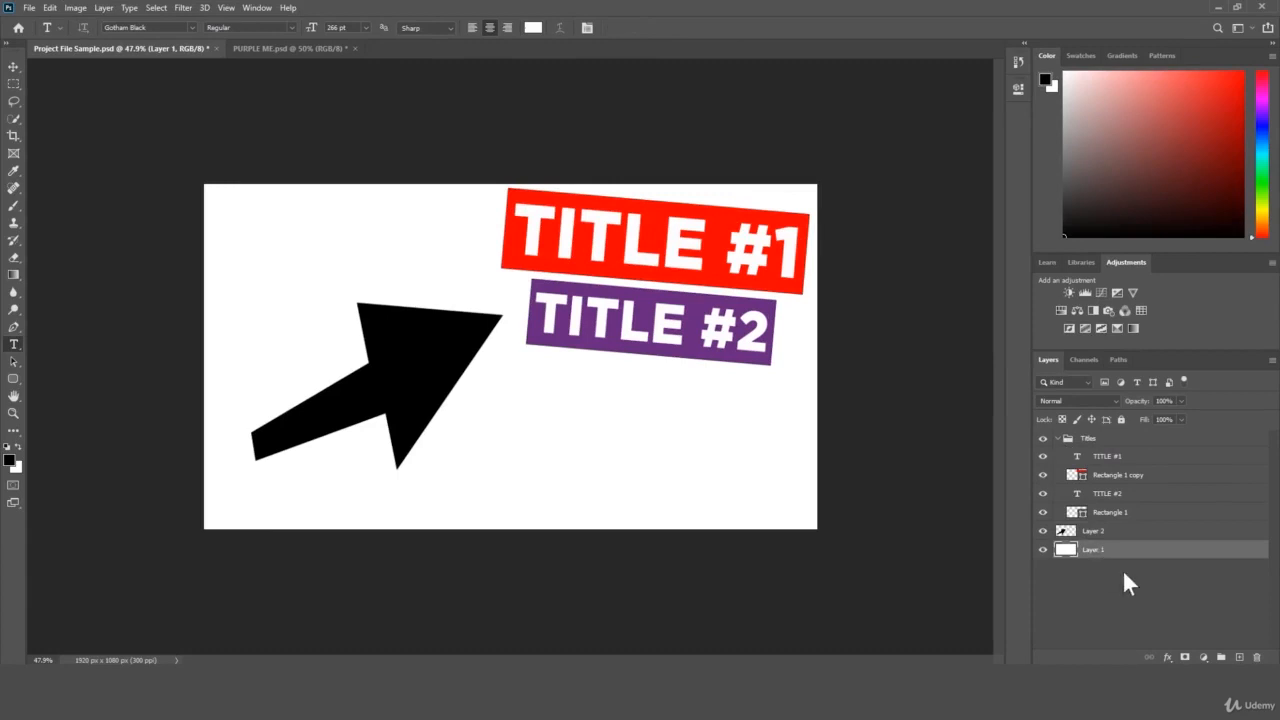
click(1124, 576)
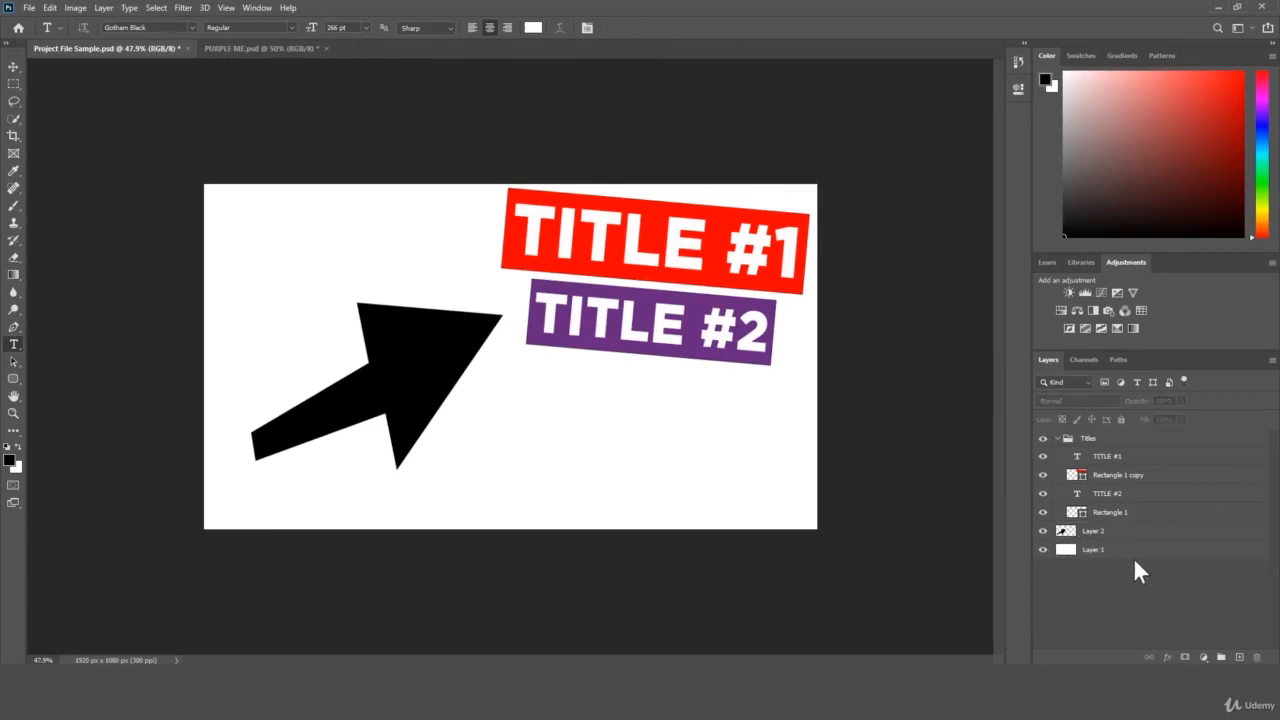
click(1120, 536)
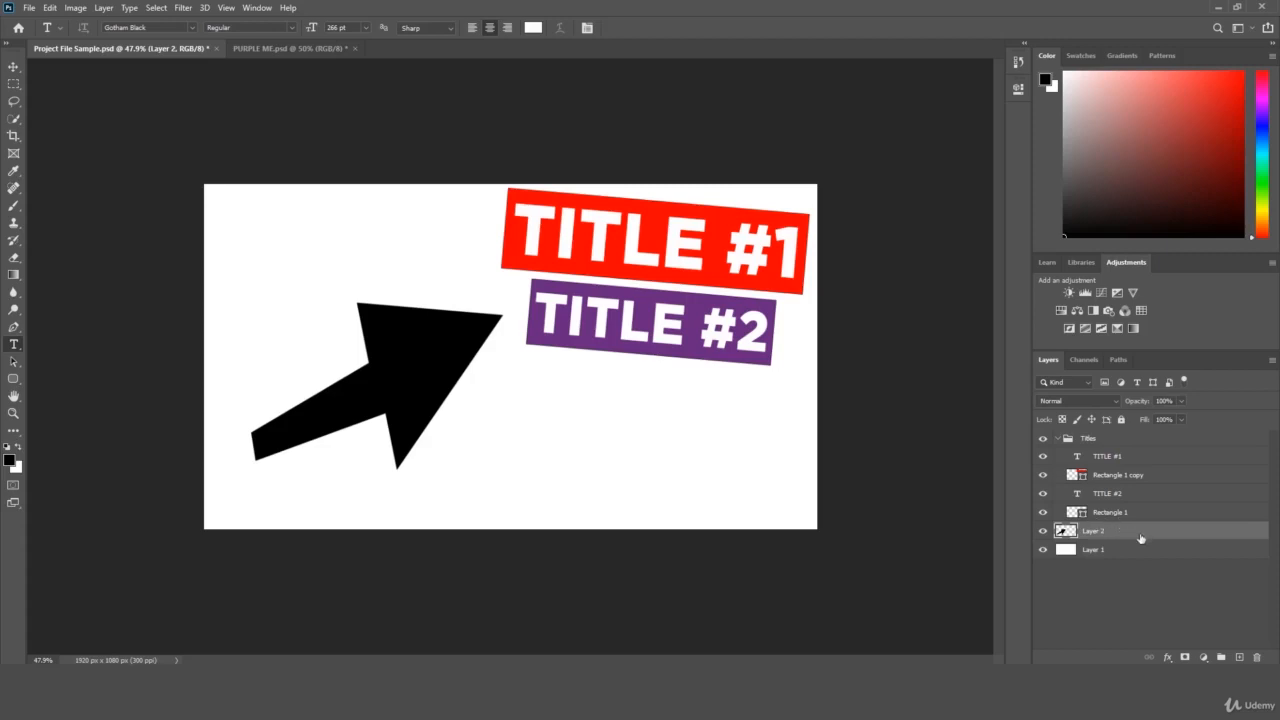
click(1096, 550)
click(1097, 531)
click(1106, 517)
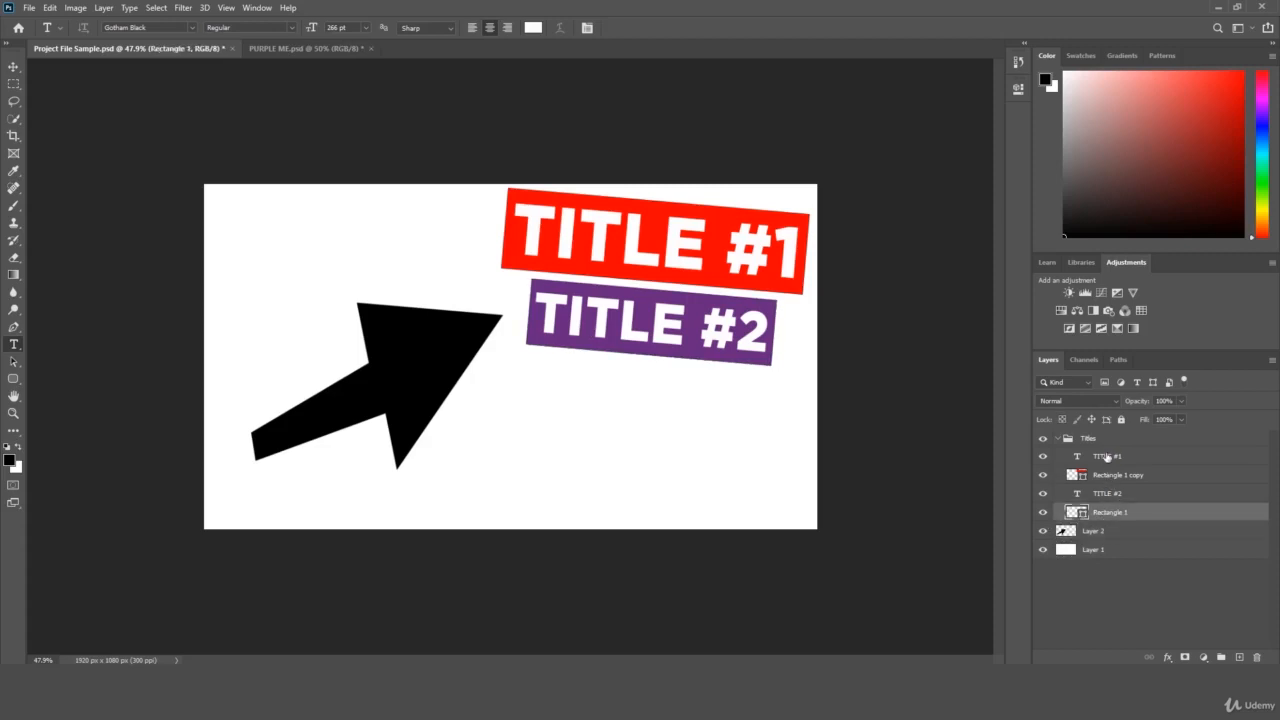
click(1105, 457)
click(1095, 535)
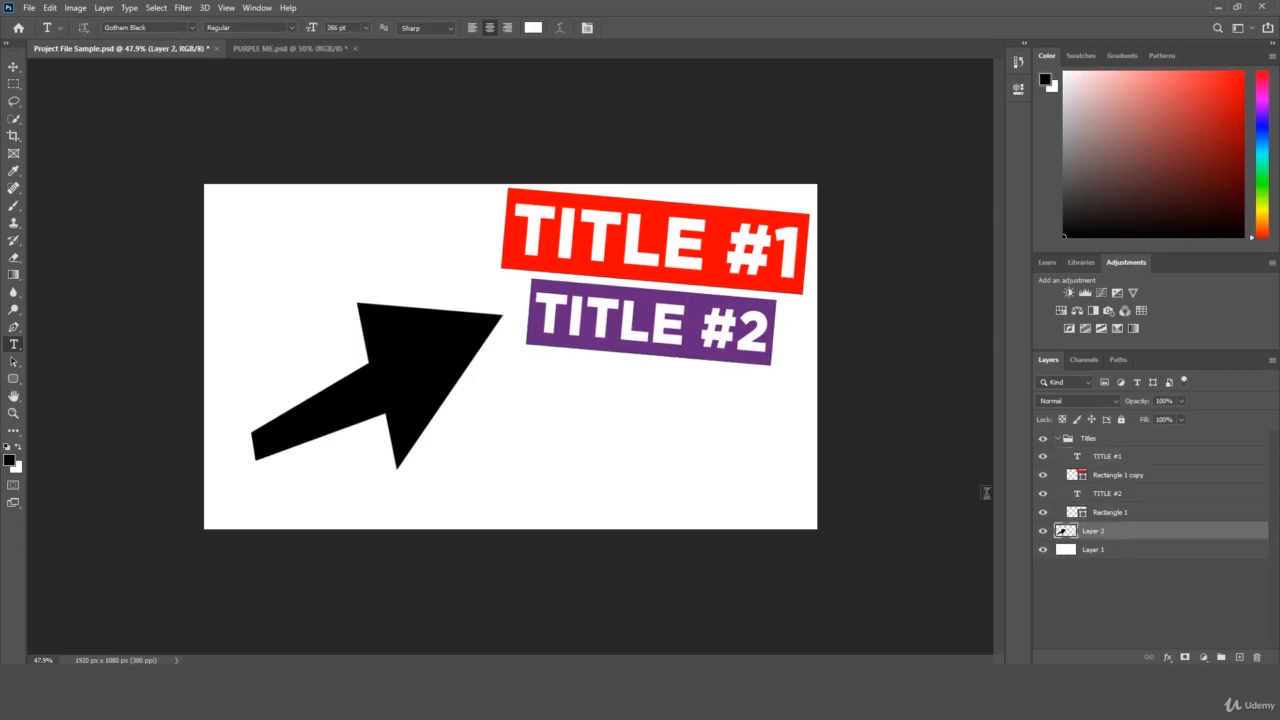
Choose the Paint Bucket tool and set the foreground colour to a bright green.
click(14, 258)
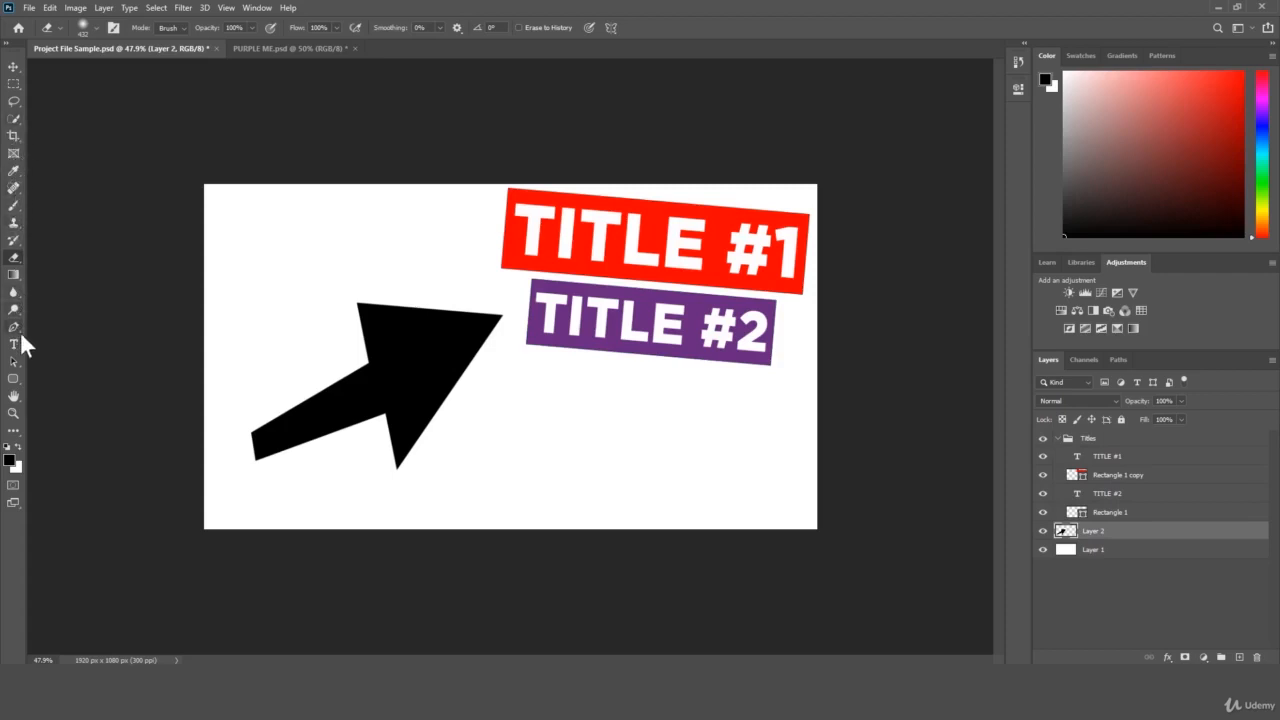
click(17, 269)
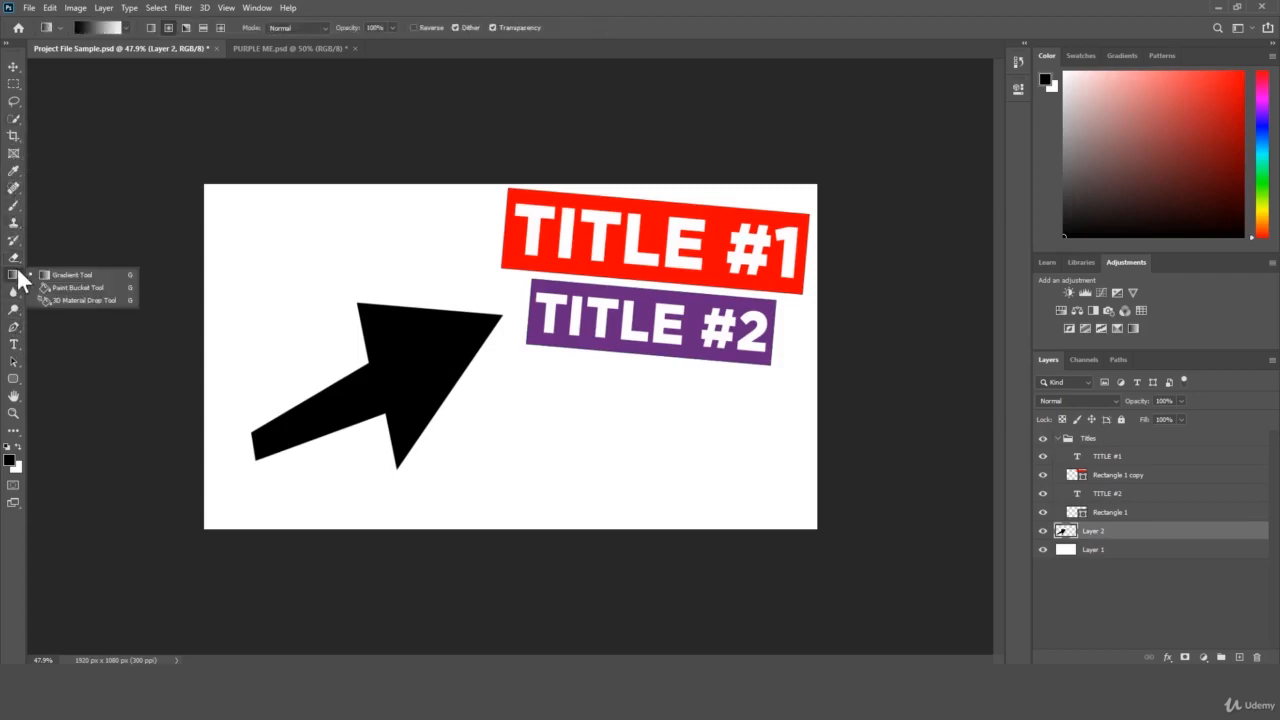
click(77, 290)
click(10, 461)
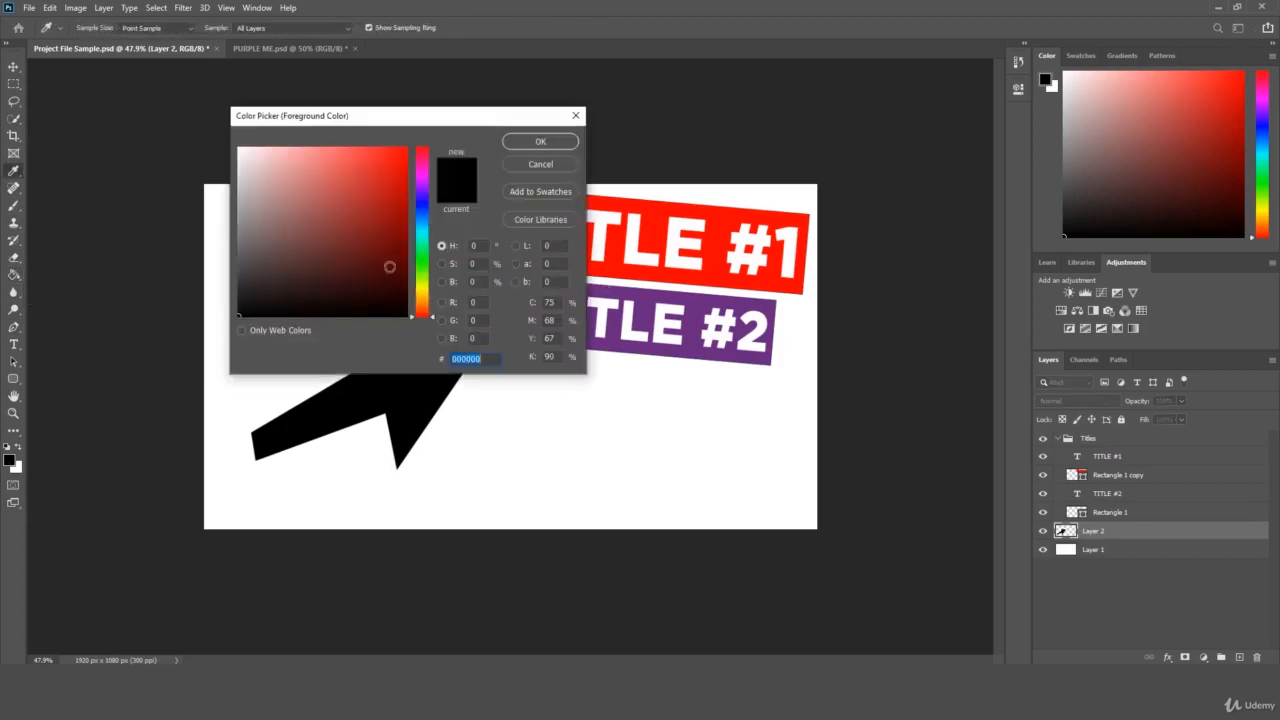
drag(423, 233, 431, 264)
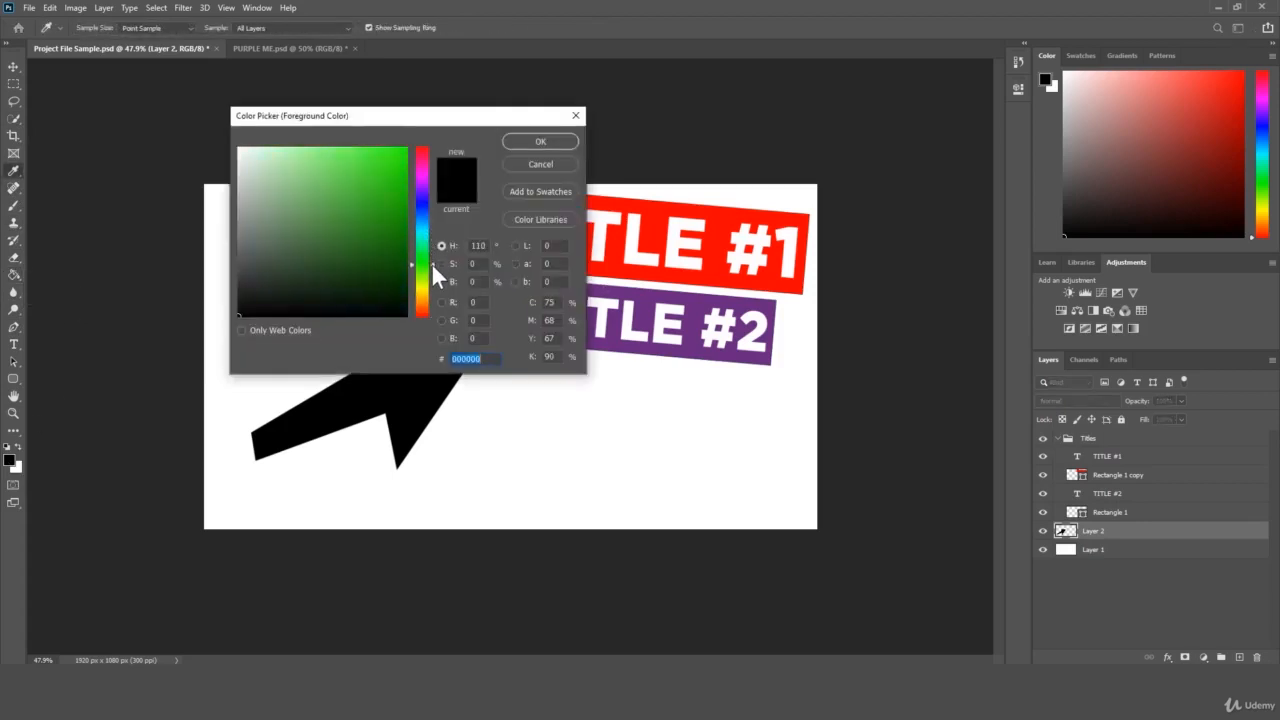
drag(406, 177, 428, 173)
key(Return)
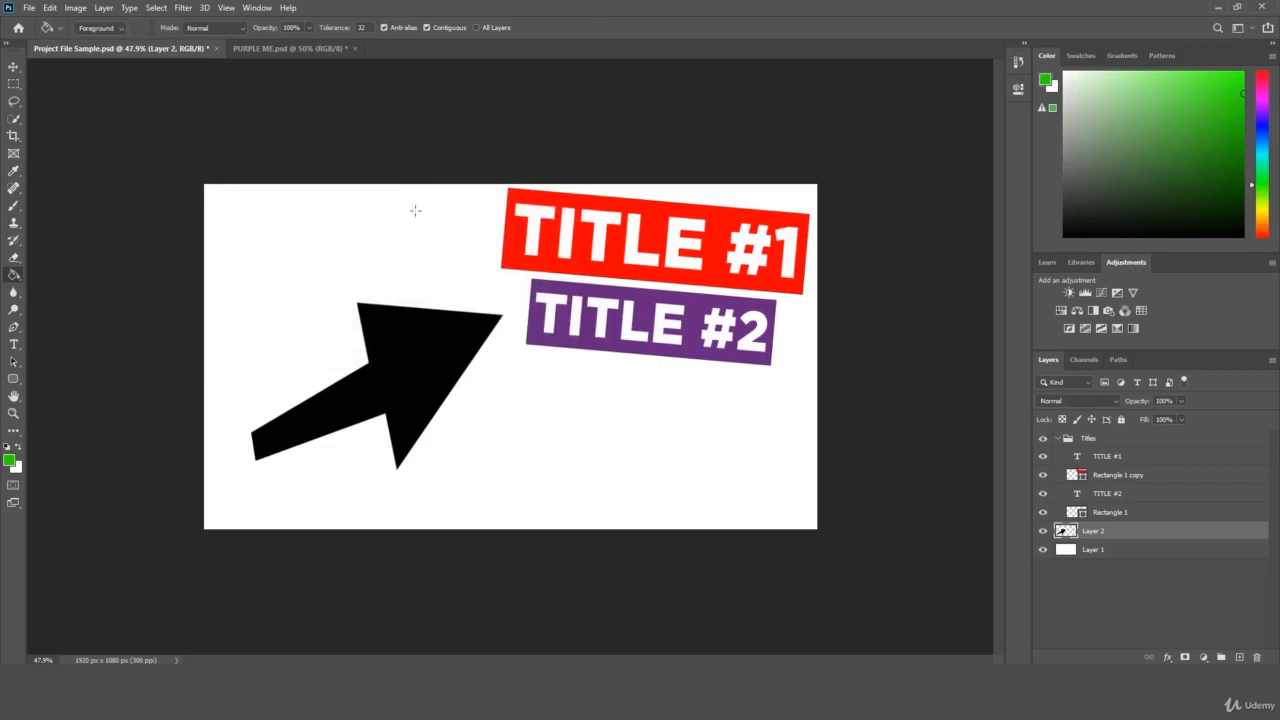
Fill the black arrow on Layer 2 with green, then undo the fill.
click(425, 339)
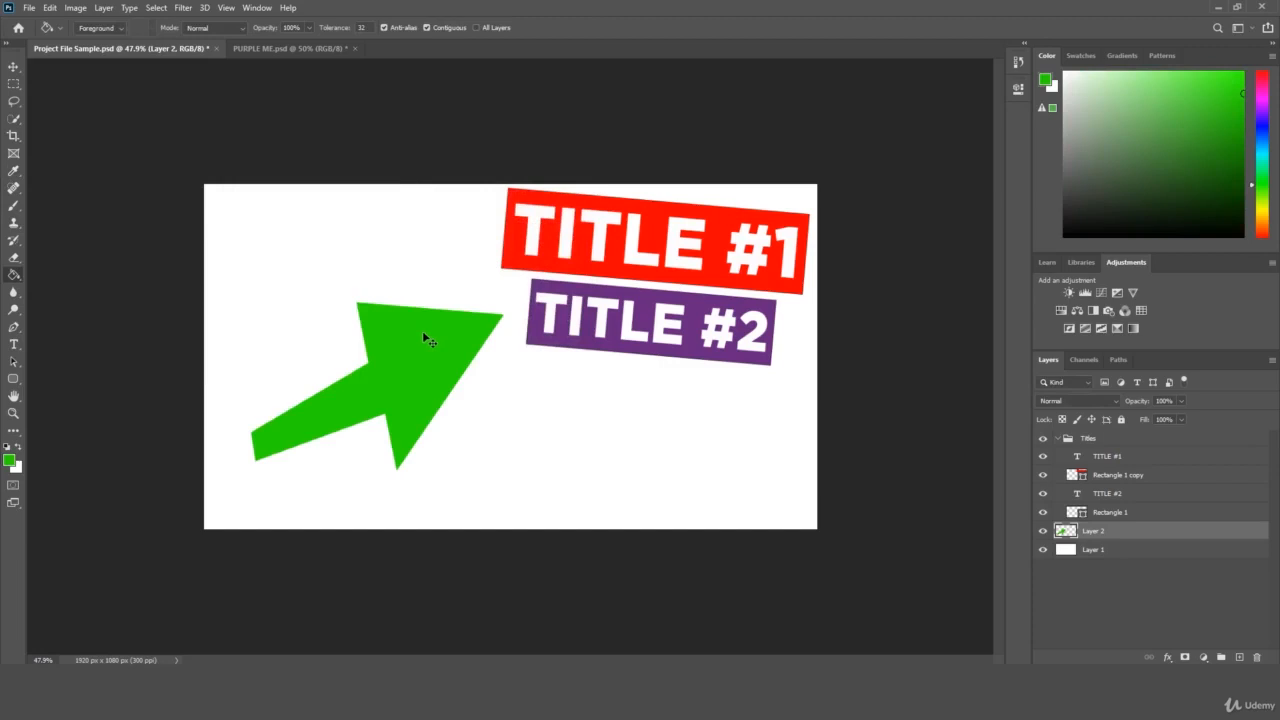
key(ctrl+z)
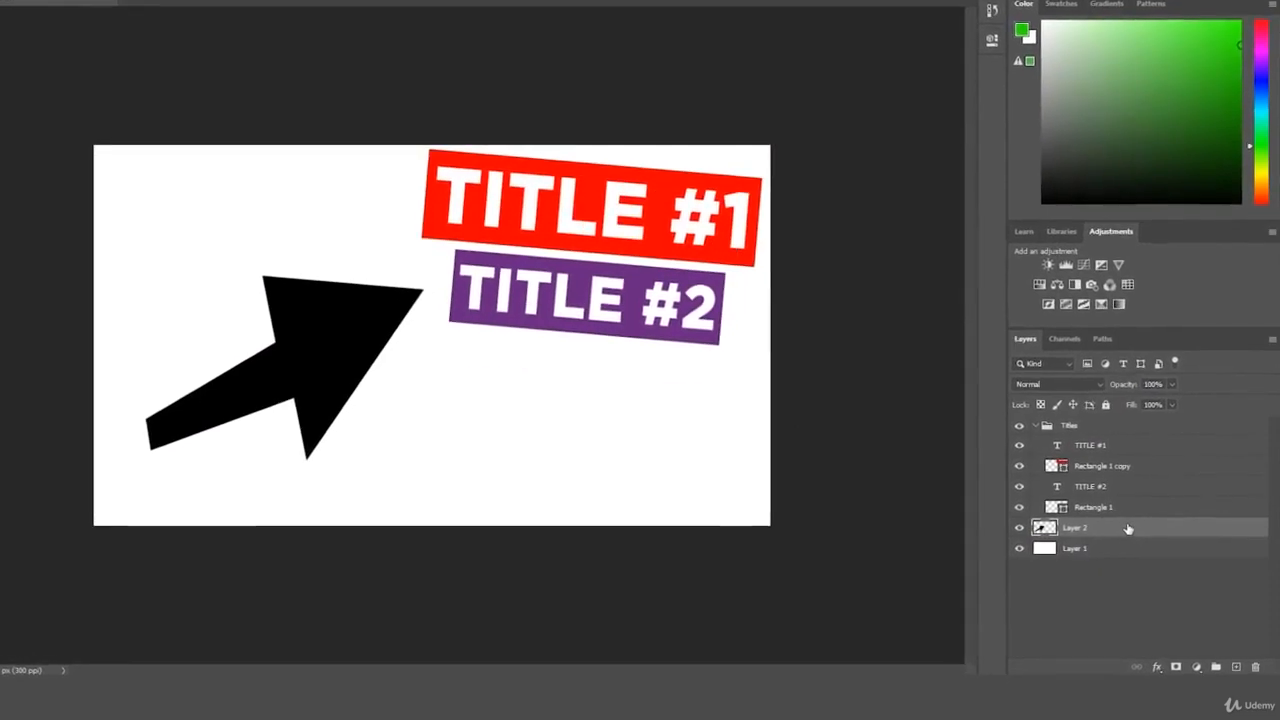
Convert Layer 2 into a smart object.
right_click(1135, 530)
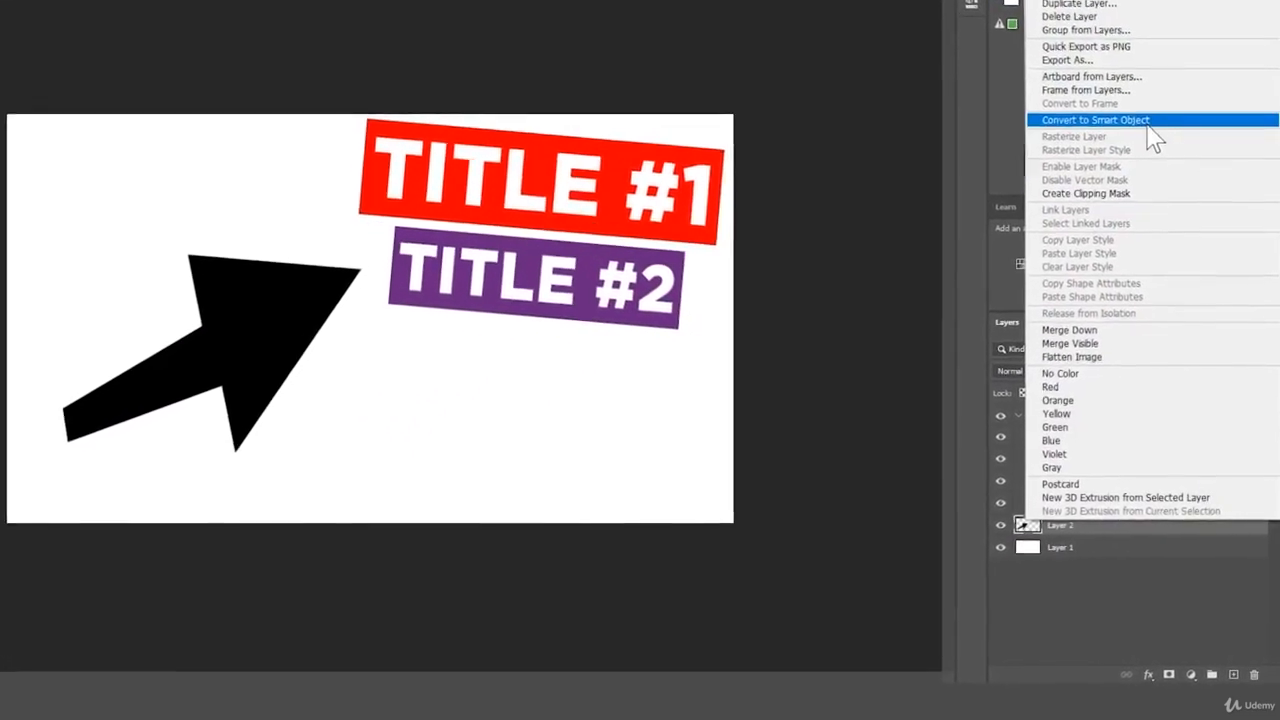
click(1140, 136)
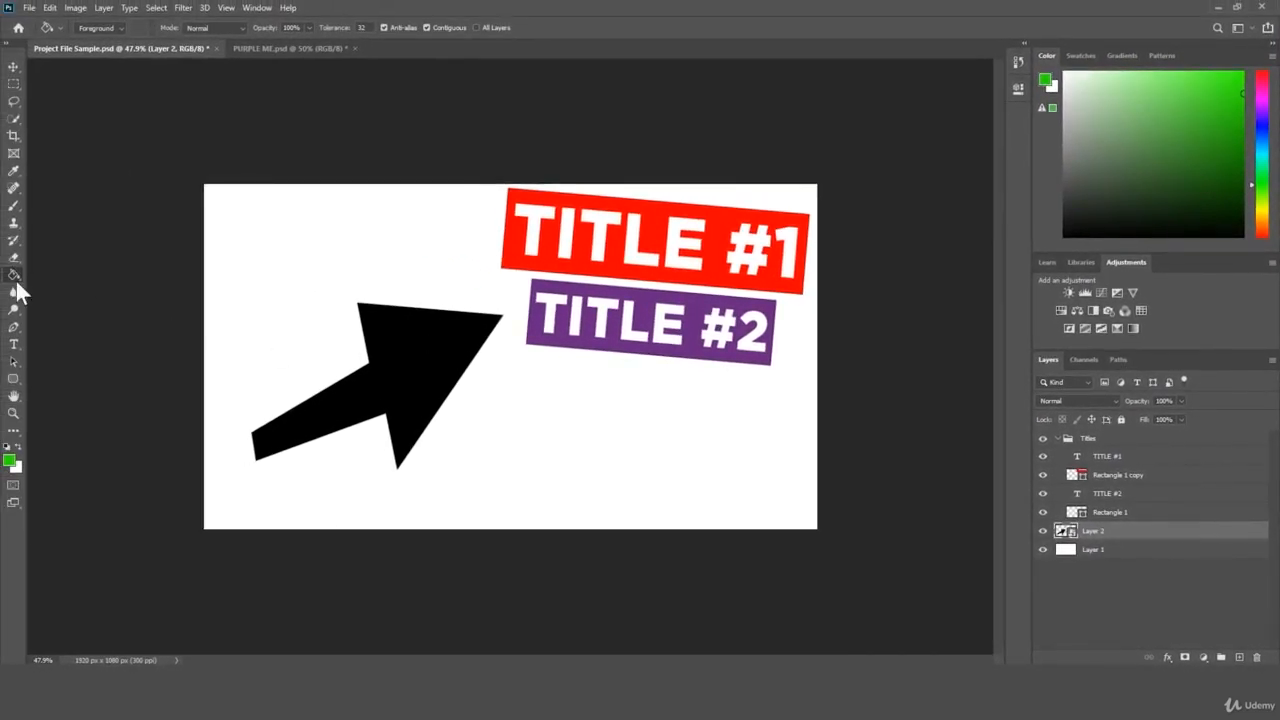
Try filling the smart-object arrow with green by rasterizing it, then undo the fill and the rasterizing.
click(15, 274)
click(48, 287)
click(422, 342)
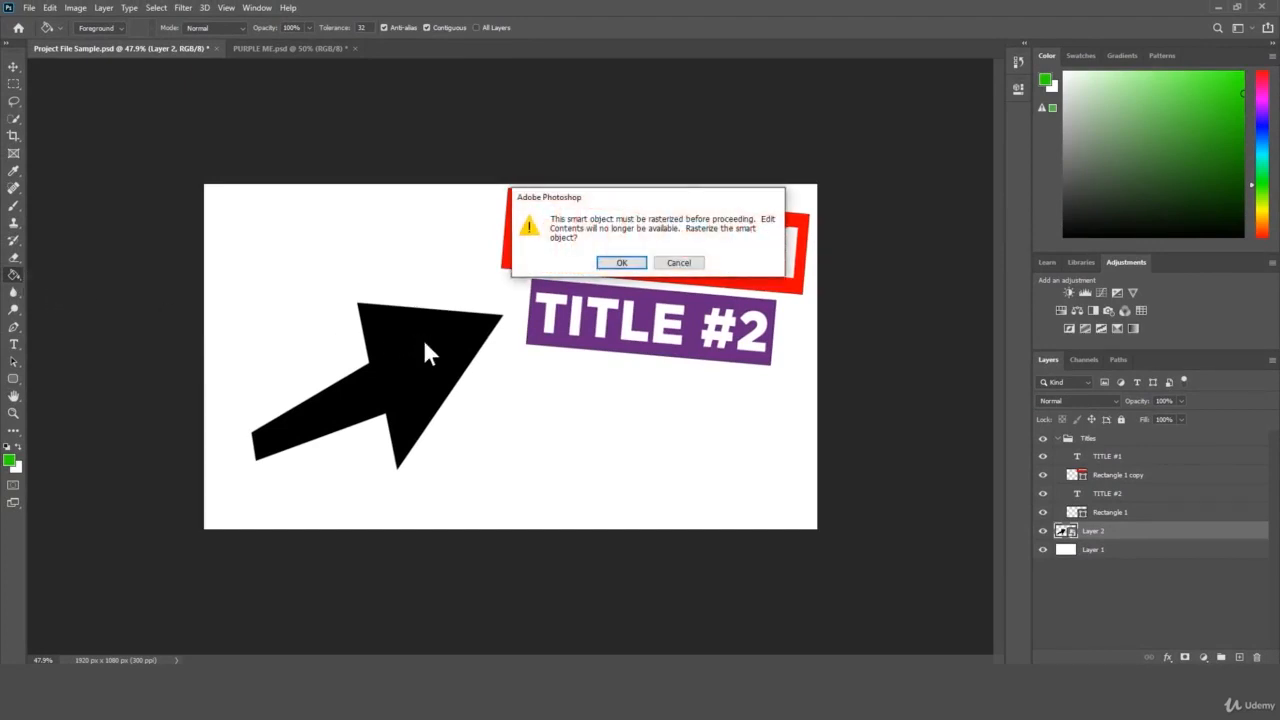
drag(674, 191, 631, 360)
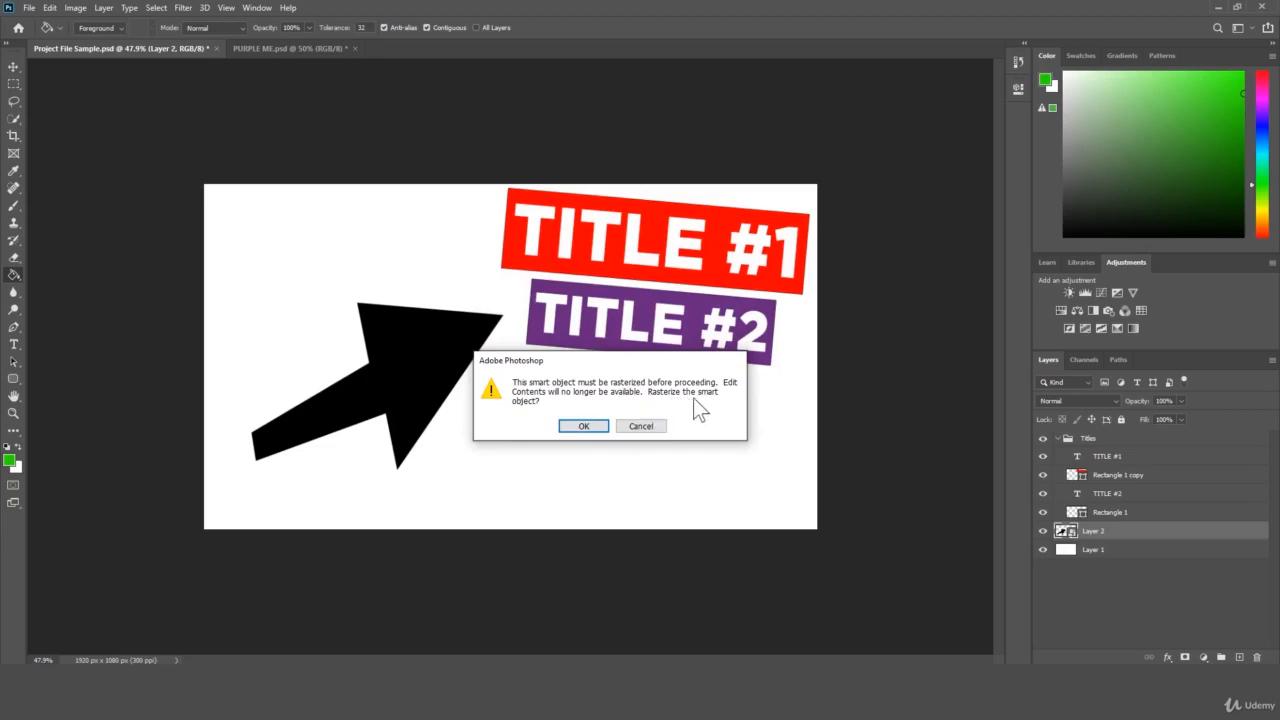
click(585, 426)
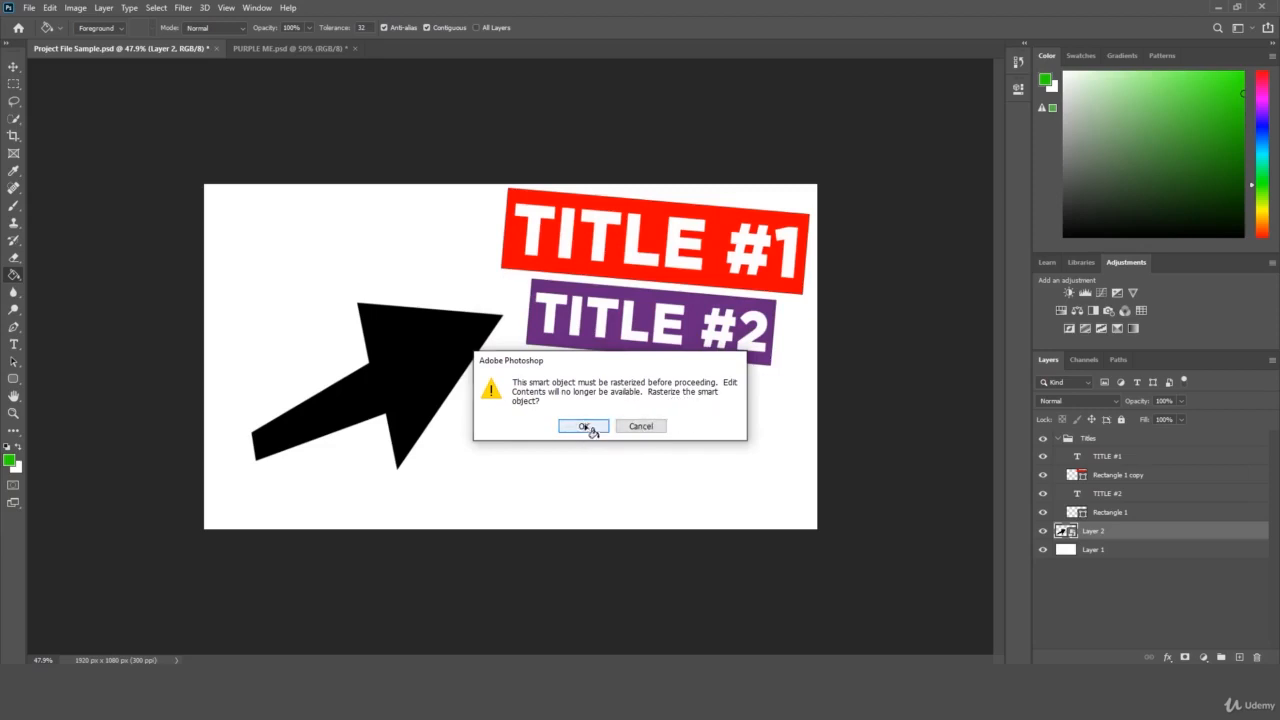
click(421, 354)
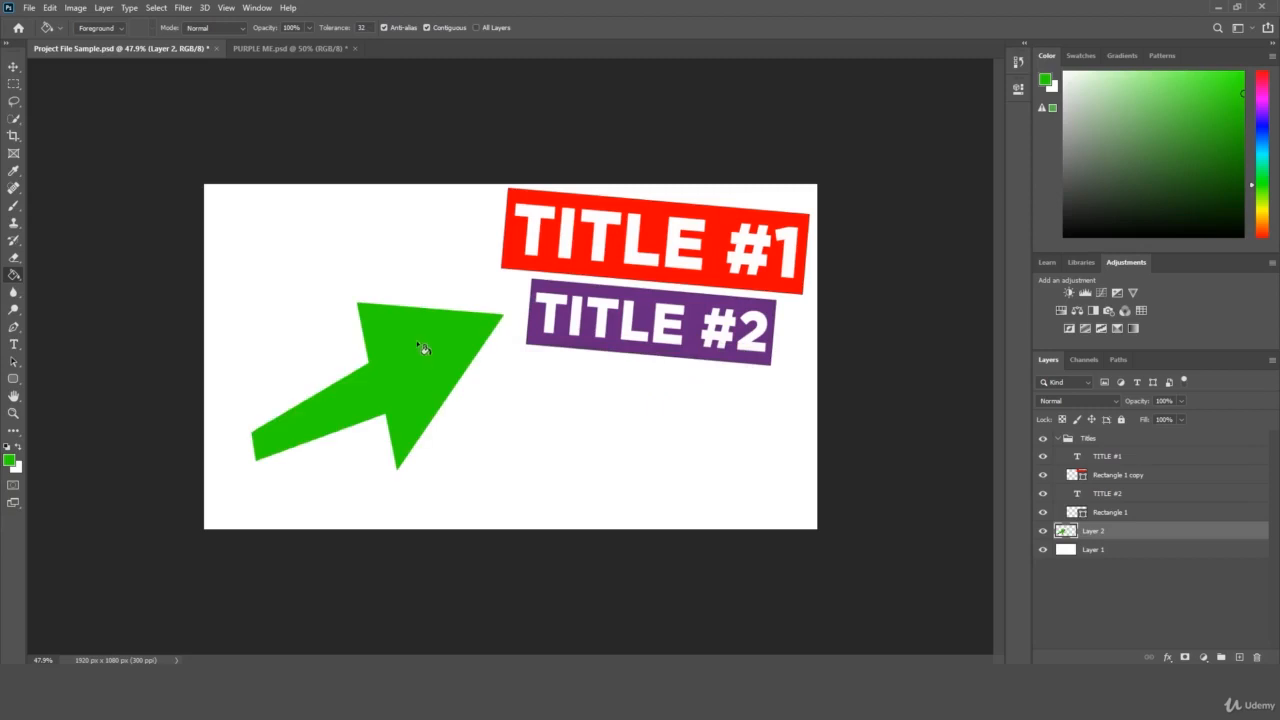
key(ctrl+z)
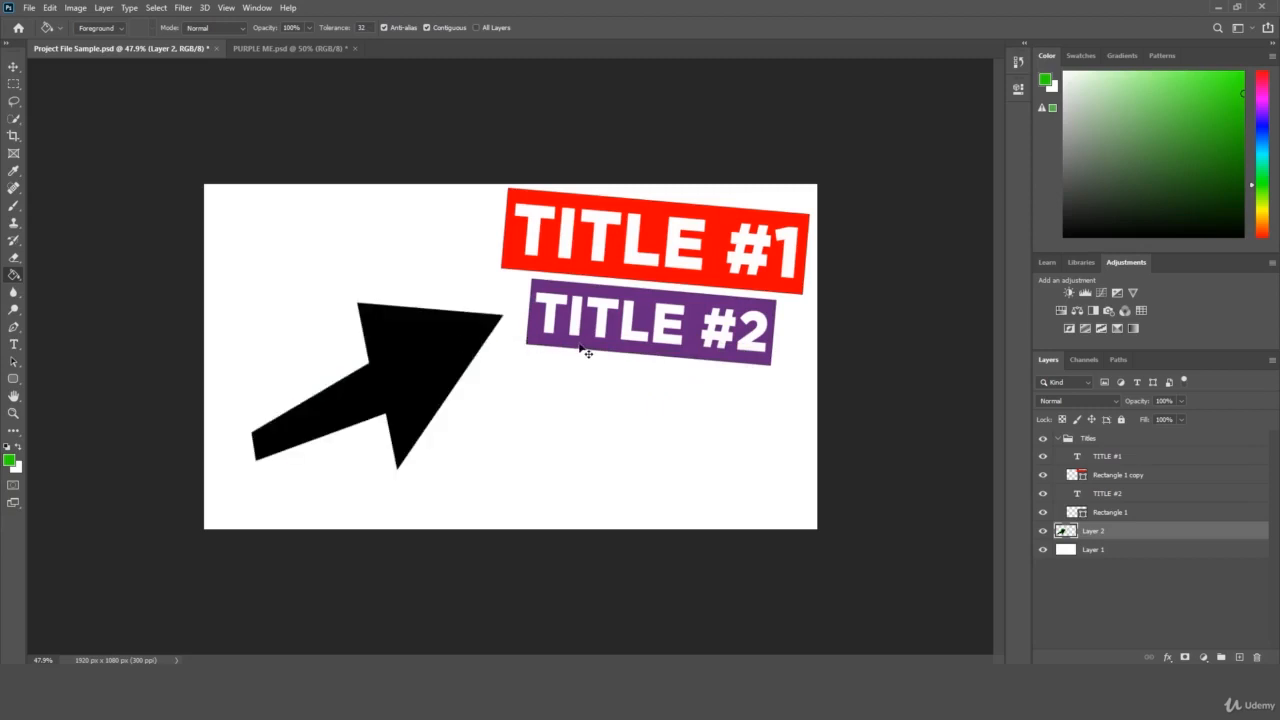
key(ctrl+z)
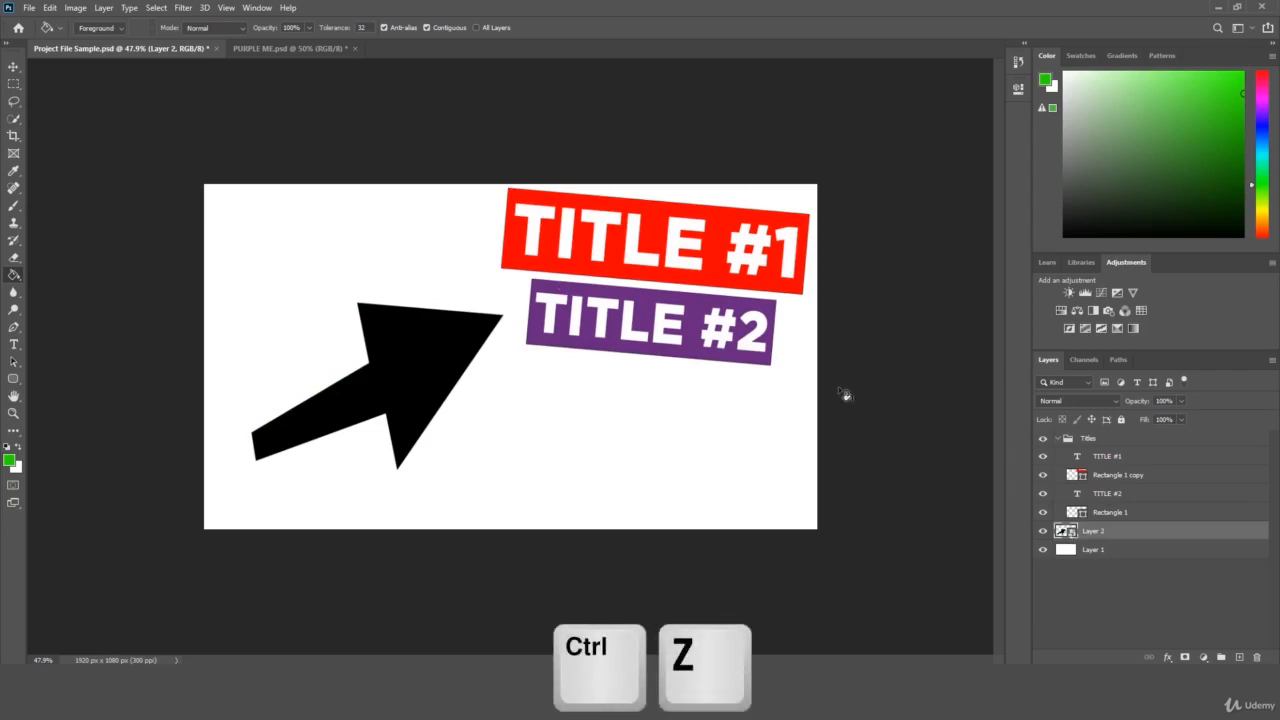
key(ctrl+z)
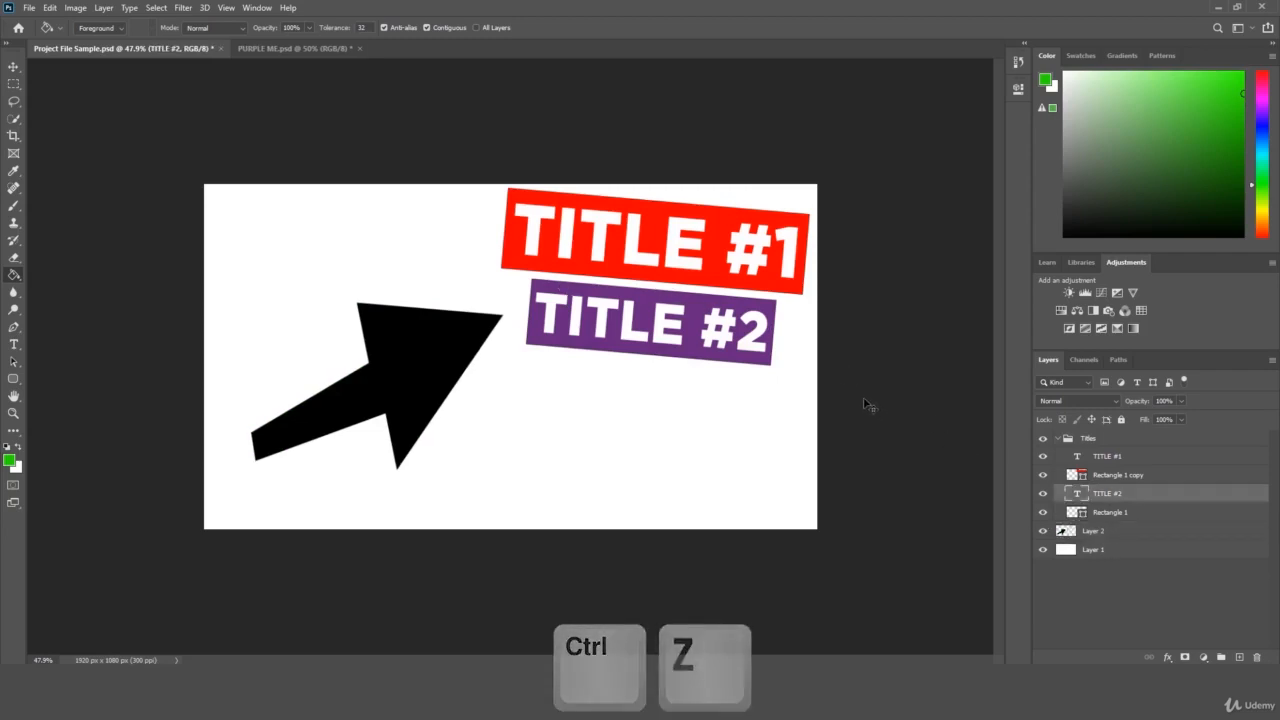
Select Layer 2 and zoom in on the two title banners.
click(1090, 532)
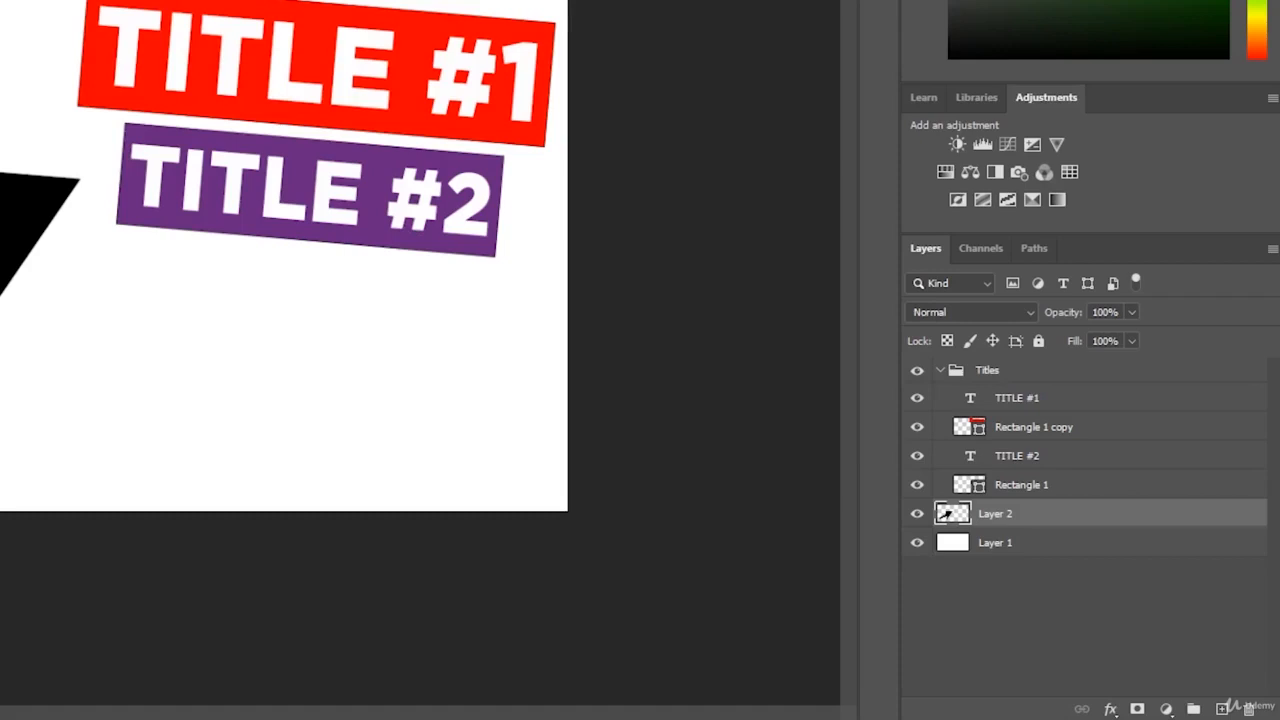
click(412, 264)
drag(502, 185, 481, 202)
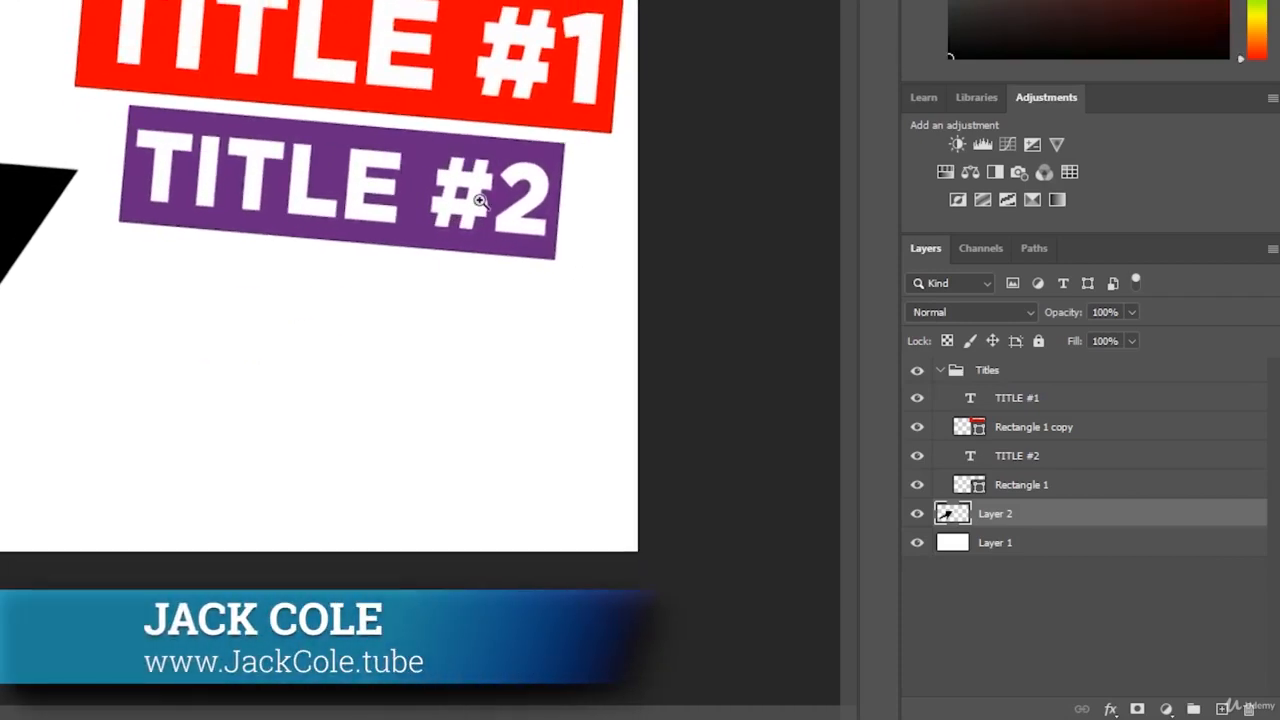